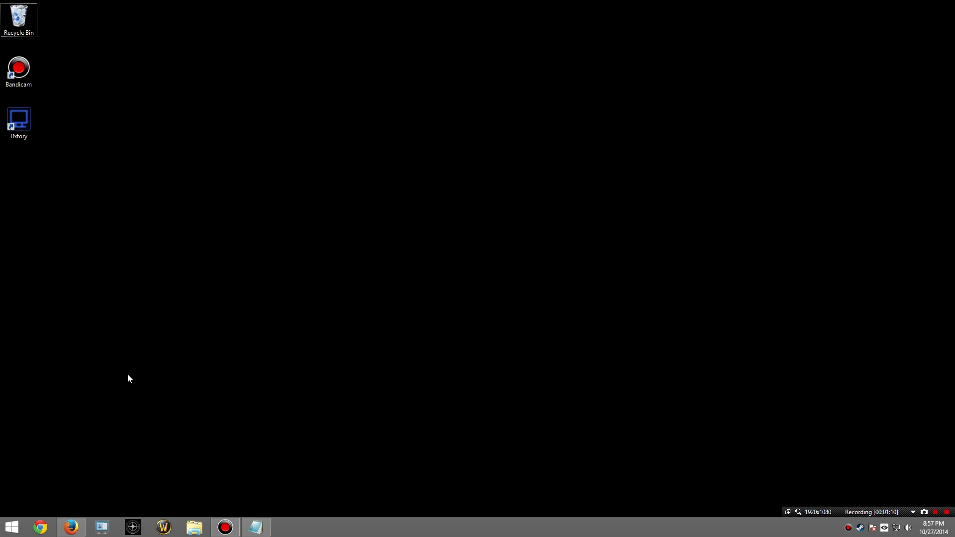
{"action": "left_click", "coordinate": [40, 527]}
{"action": "type", "text": "www"}
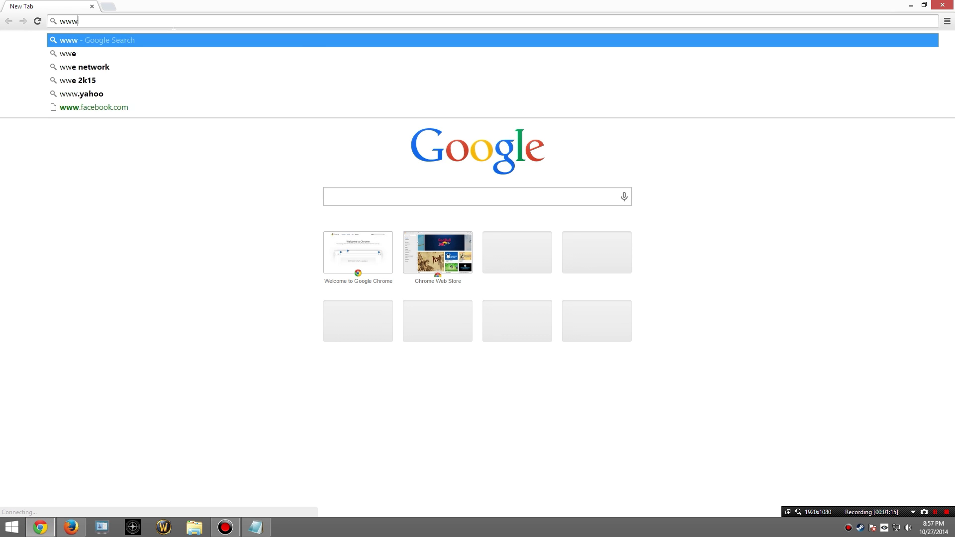
{"action": "type", "text": ".java.com"}
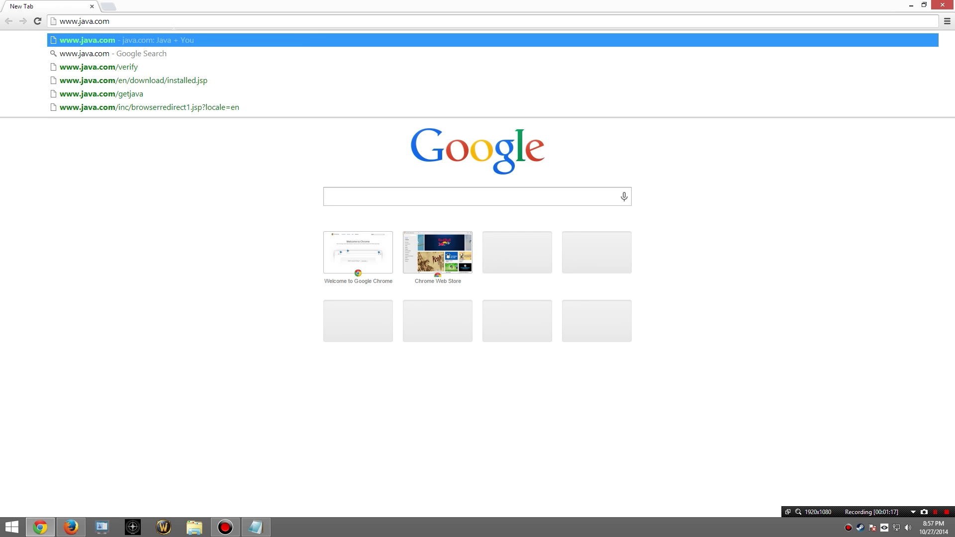
{"action": "key", "text": "Return"}
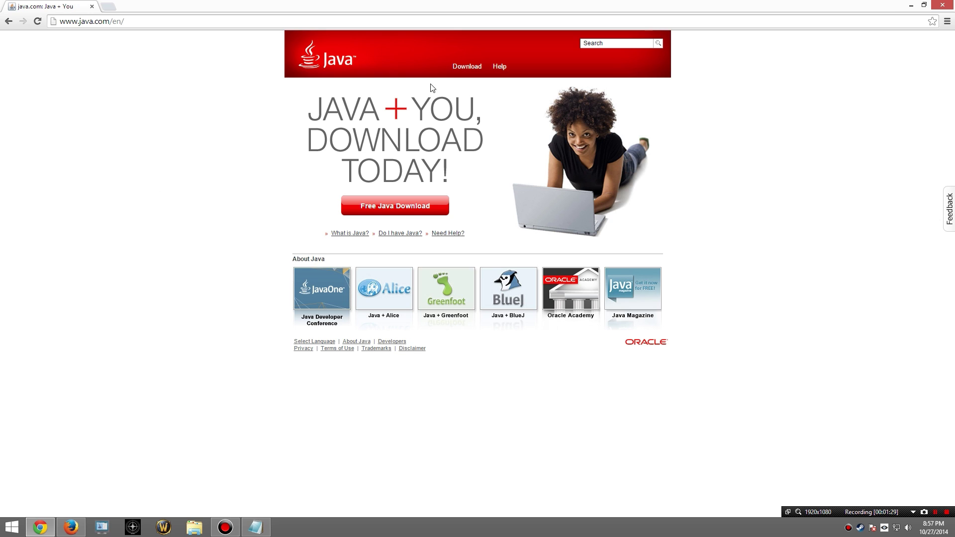
Step: Find the Java 7 downloads among all Java downloads and download the Windows Offline (64-bit) installer
{"action": "left_click", "coordinate": [460, 70]}
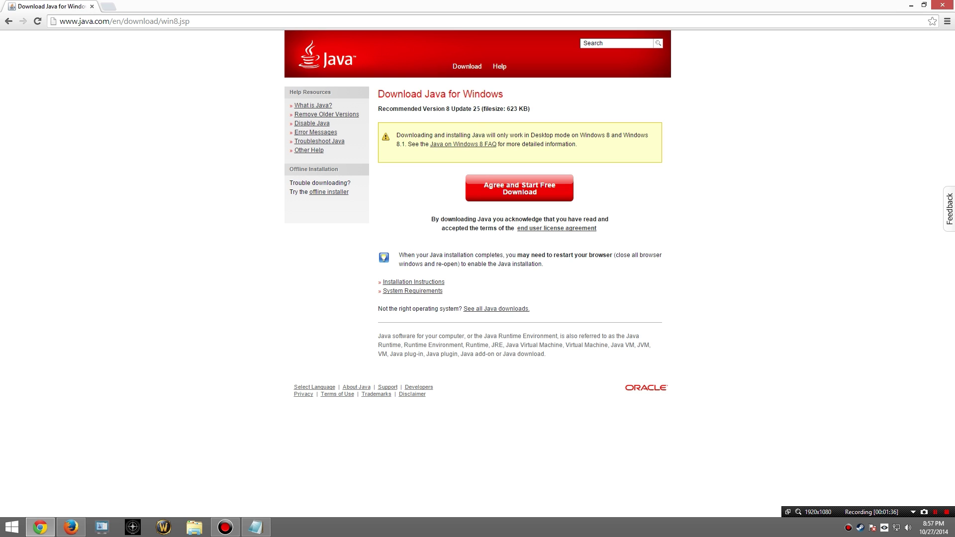
{"action": "left_click", "coordinate": [482, 310]}
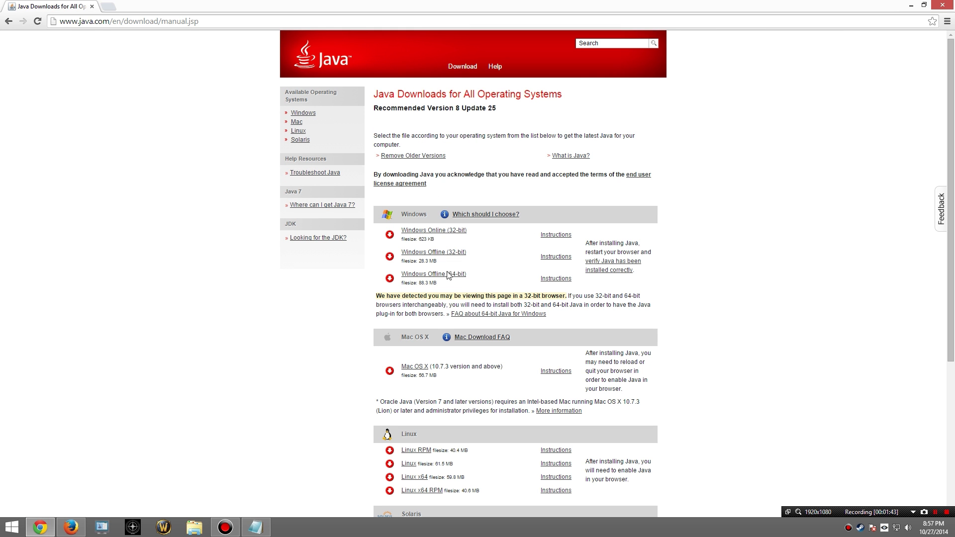
{"action": "left_click", "coordinate": [307, 208]}
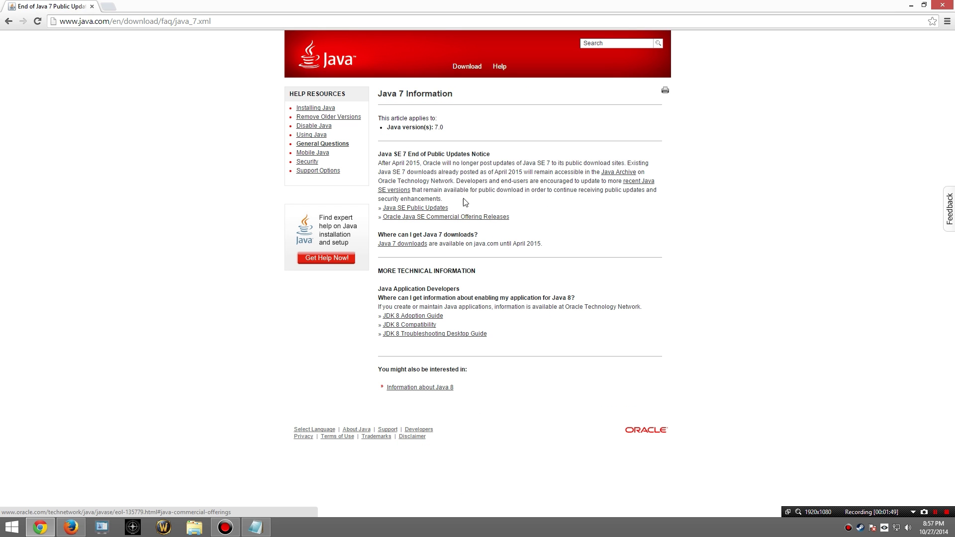
{"action": "left_click", "coordinate": [411, 245]}
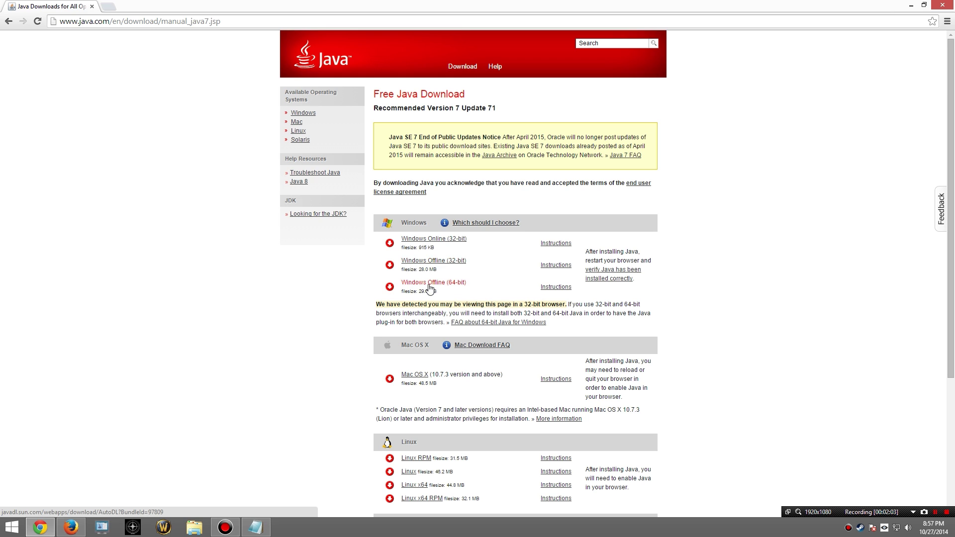
{"action": "left_click", "coordinate": [429, 287]}
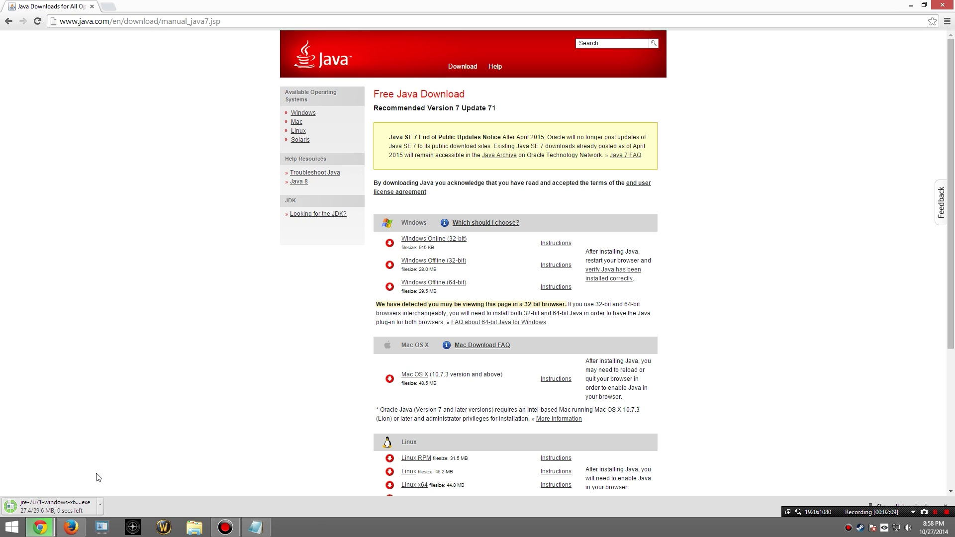
Step: Run the downloaded jre-7u71-windows-x64 installer, reinstalling Java over the existing copy, and close the finished setup
{"action": "left_click", "coordinate": [59, 507]}
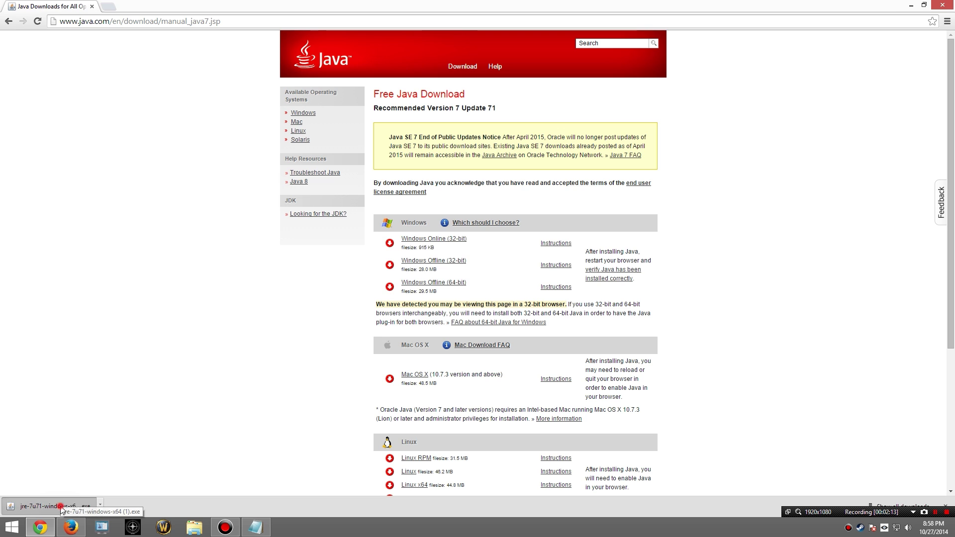
{"action": "left_click", "coordinate": [510, 273]}
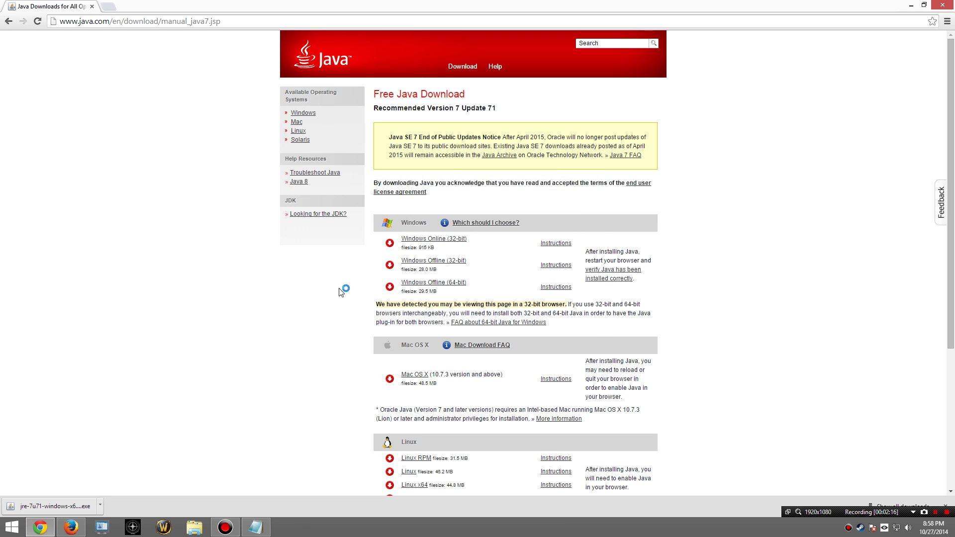
{"action": "left_click", "coordinate": [576, 344]}
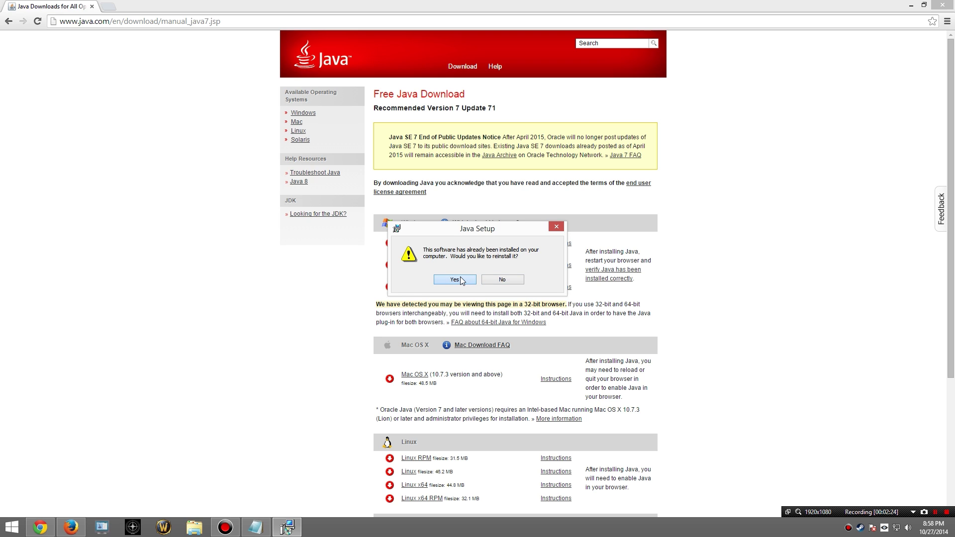
{"action": "left_click", "coordinate": [460, 281]}
{"action": "key", "text": "Escape"}
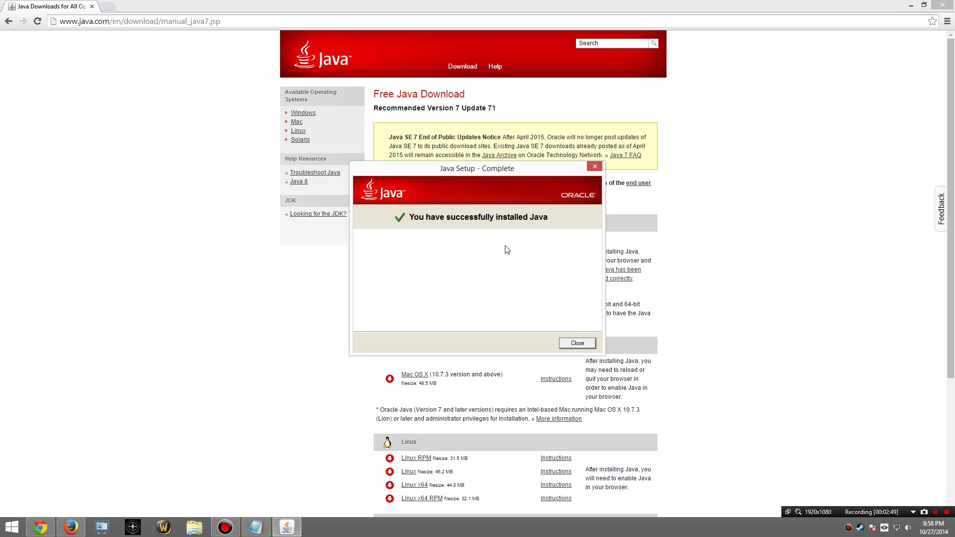
{"action": "left_click", "coordinate": [577, 343]}
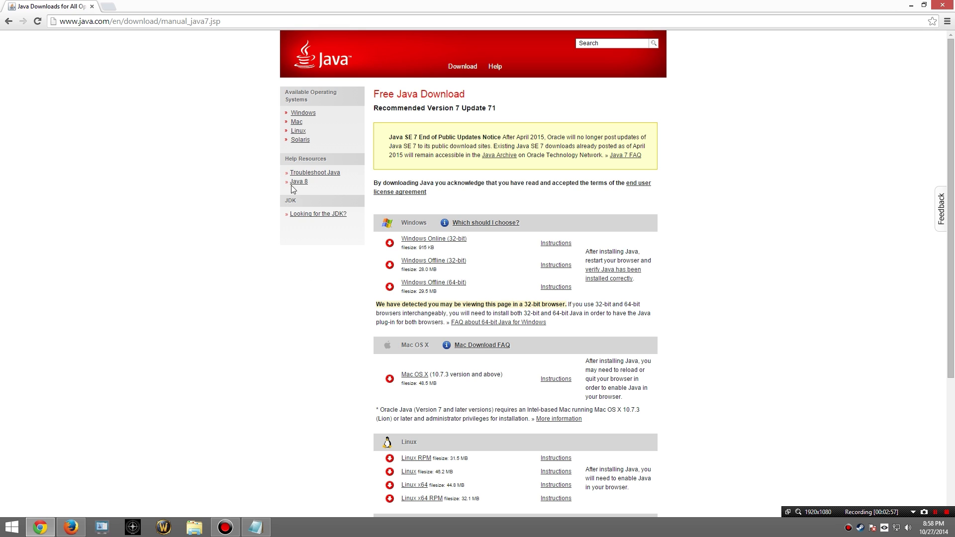
Step: Search the web for "skyrim script extender" and open the official SKSE page at skse.silverlock.org
{"action": "left_click", "coordinate": [237, 24]}
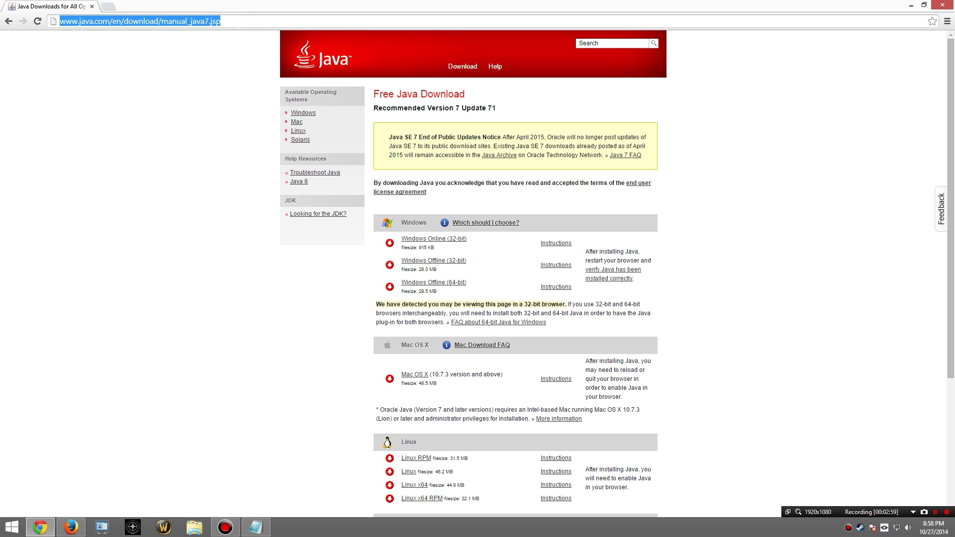
{"action": "type", "text": "s"}
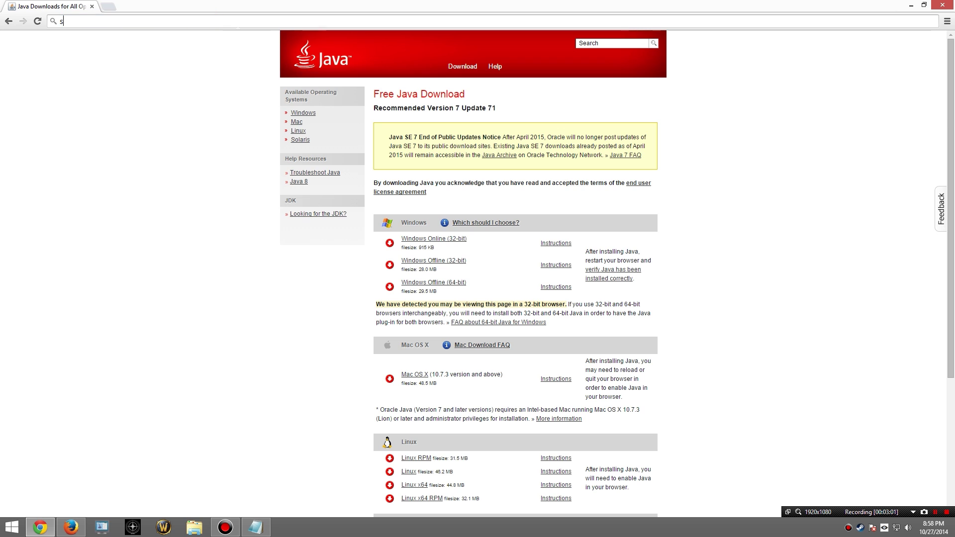
{"action": "type", "text": "kyrim script"}
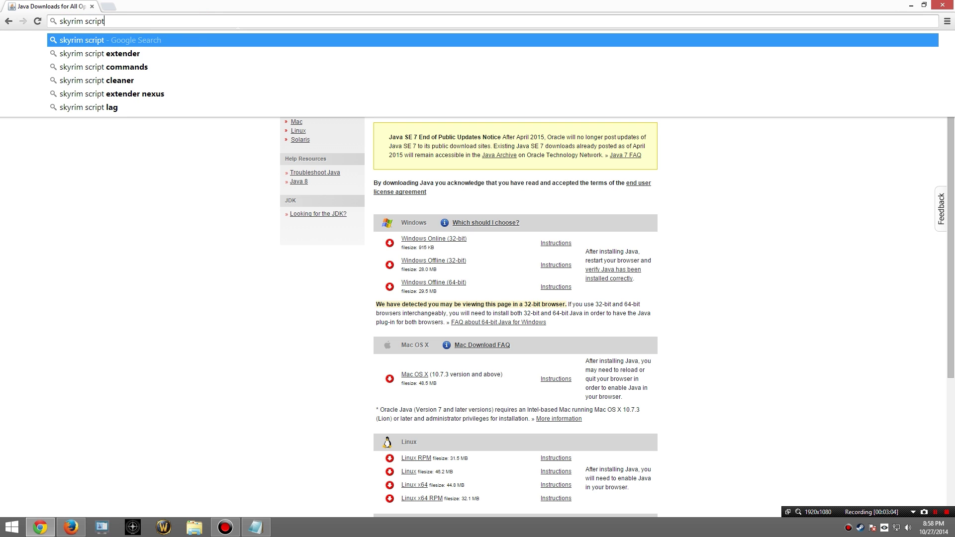
{"action": "key", "text": "Down"}
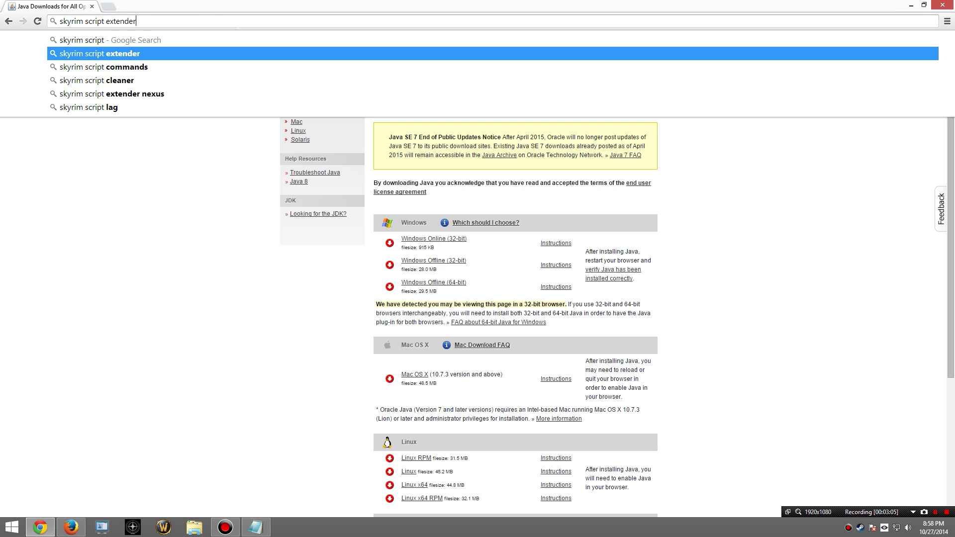
{"action": "key", "text": "Return"}
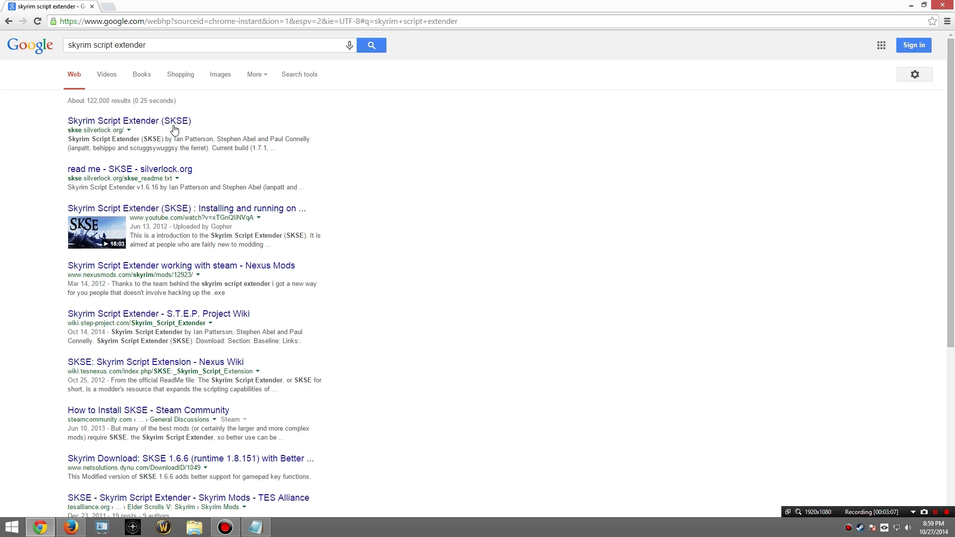
{"action": "left_click", "coordinate": [135, 120]}
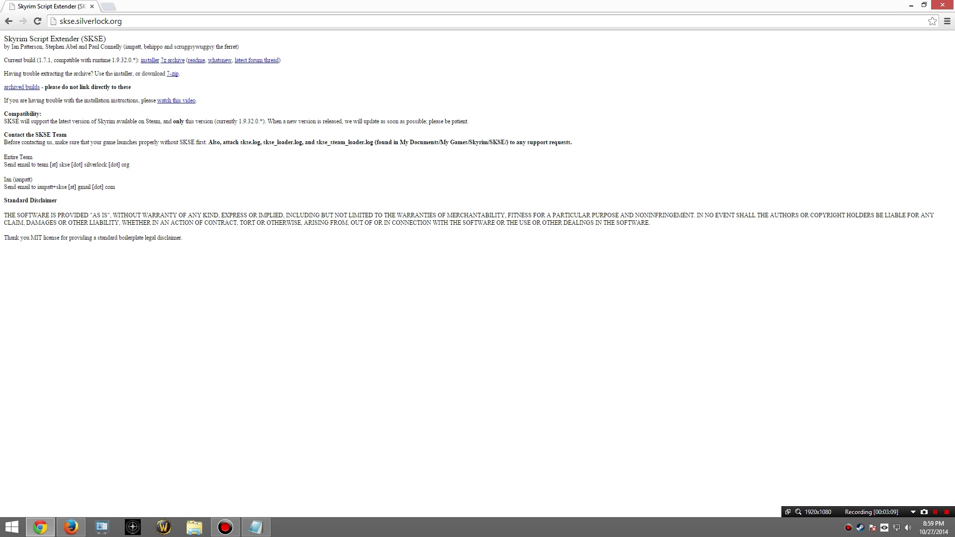
Step: Download the installer for the current SKSE build 1.7.1 and run it
{"action": "left_click", "coordinate": [150, 62]}
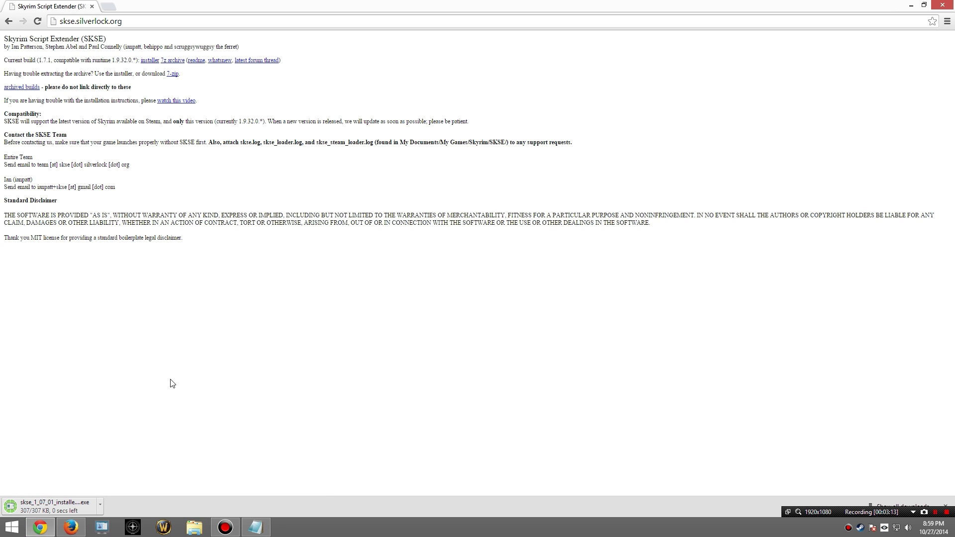
{"action": "left_click", "coordinate": [56, 505]}
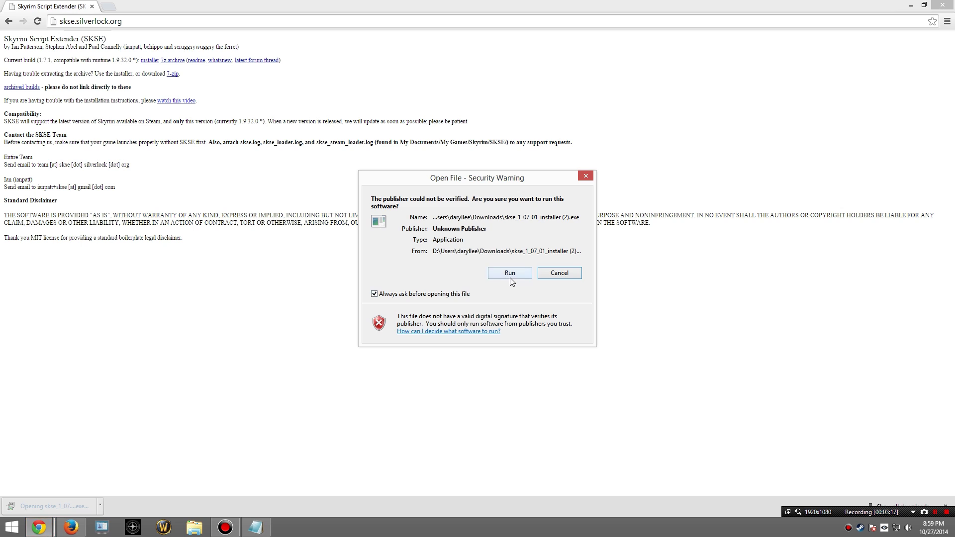
{"action": "left_click", "coordinate": [510, 273]}
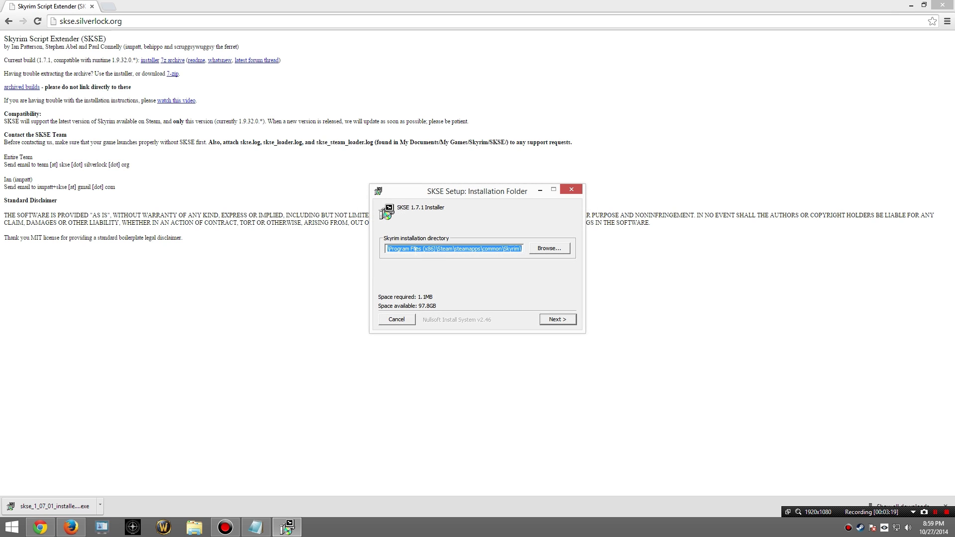
Step: Install SKSE Core with the desktop shortcut into the Skyrim folder under Steam\steamapps\common
{"action": "left_click_drag", "start_coordinate": [415, 249], "coordinate": [387, 249]}
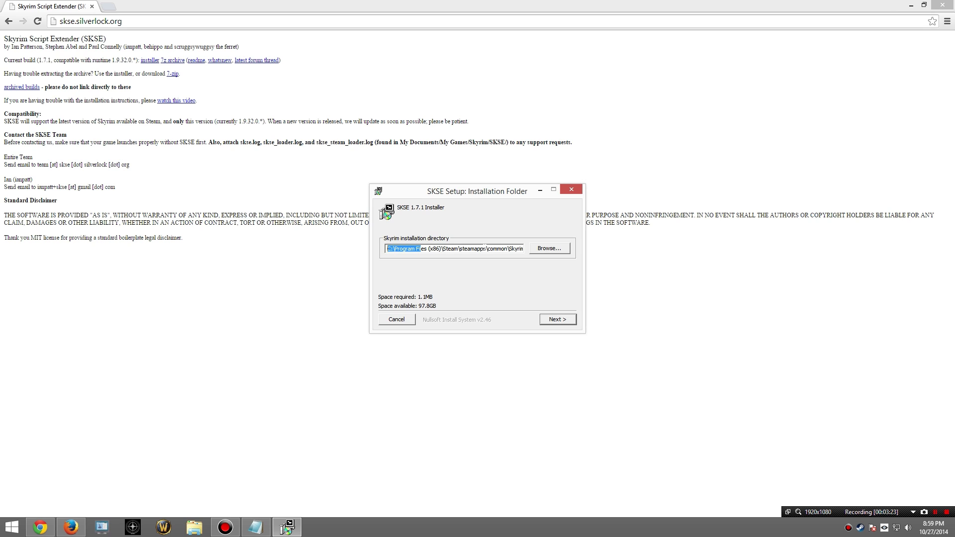
{"action": "left_click", "coordinate": [489, 248]}
{"action": "left_click", "coordinate": [552, 319]}
{"action": "left_click", "coordinate": [552, 320]}
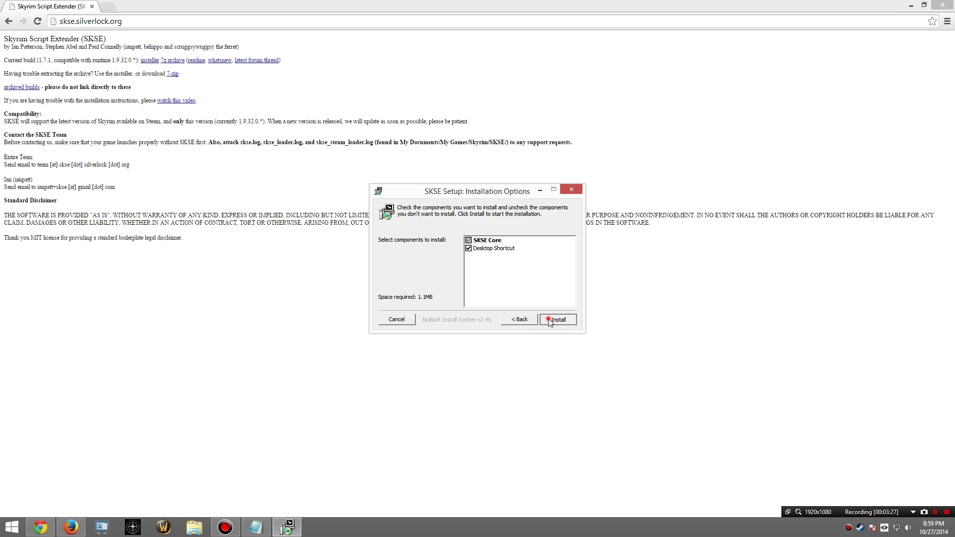
{"action": "left_click", "coordinate": [557, 319]}
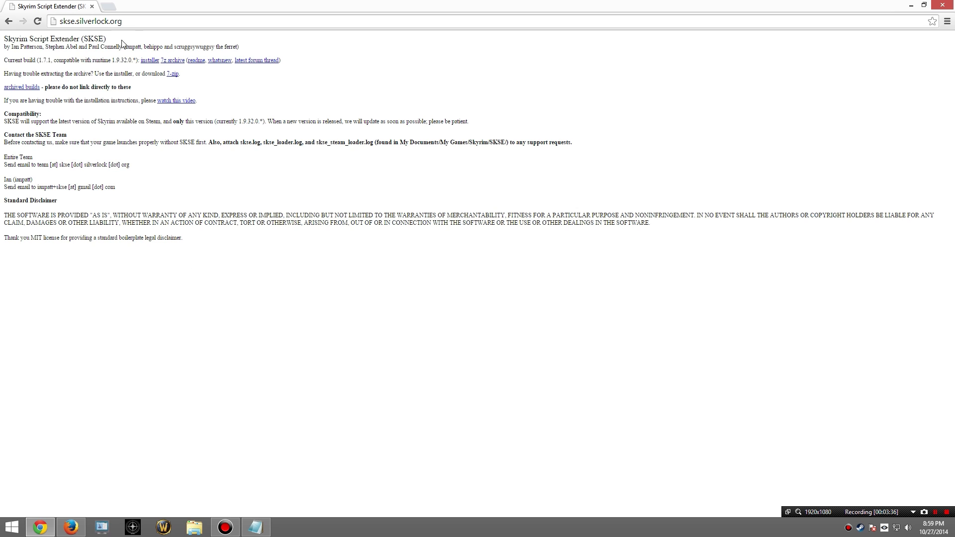
Step: Search the web for "nexus mod manager" and open the Nexus Mod Manager install page for Skyrim
{"action": "left_click", "coordinate": [133, 22]}
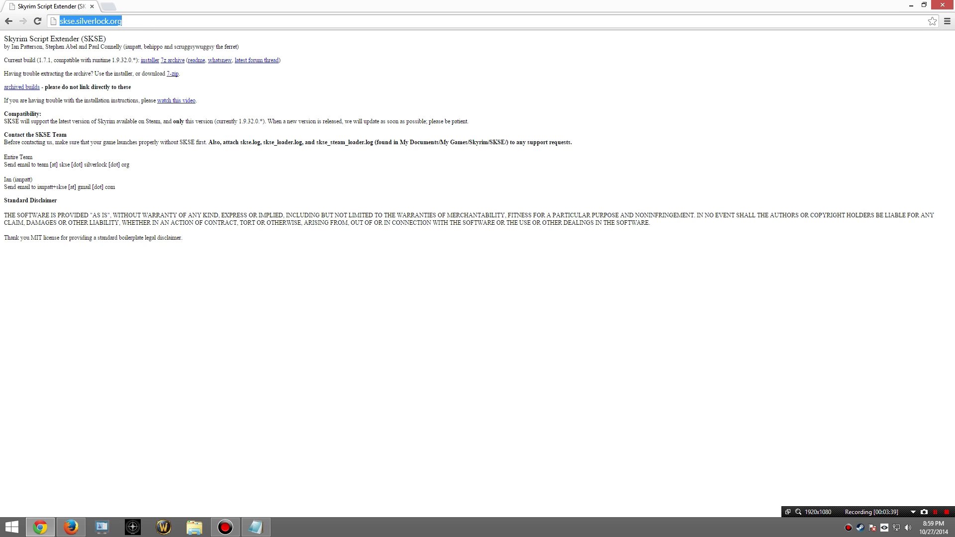
{"action": "type", "text": "nexus mod"}
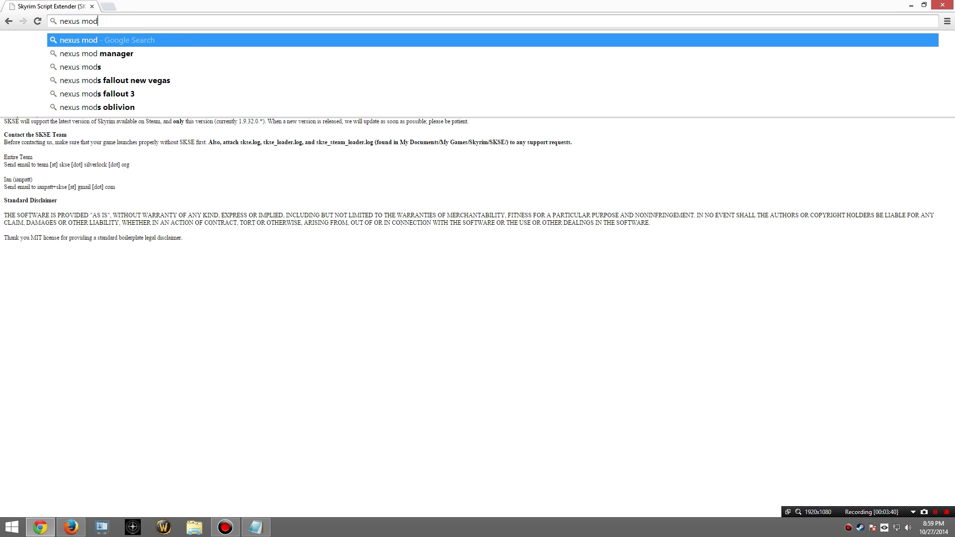
{"action": "type", "text": " manager"}
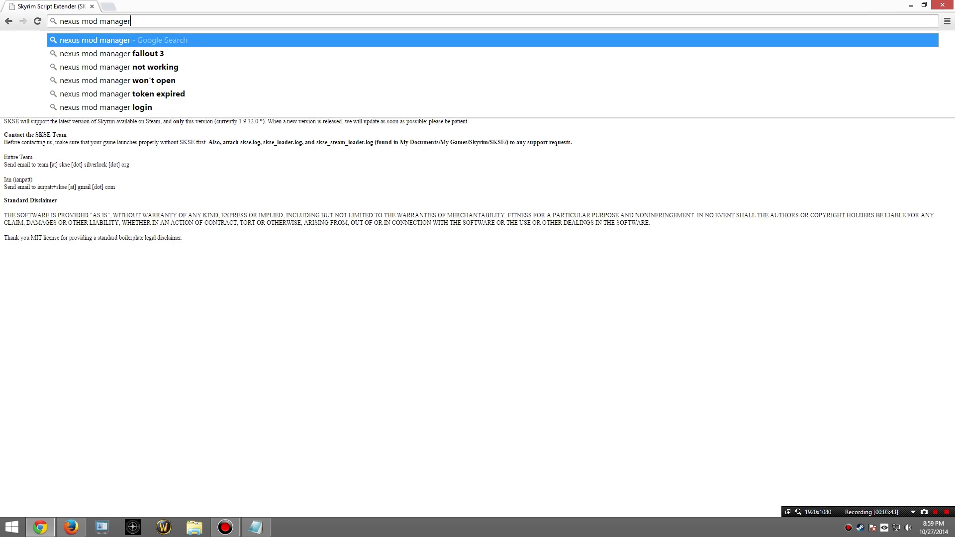
{"action": "key", "text": "Return"}
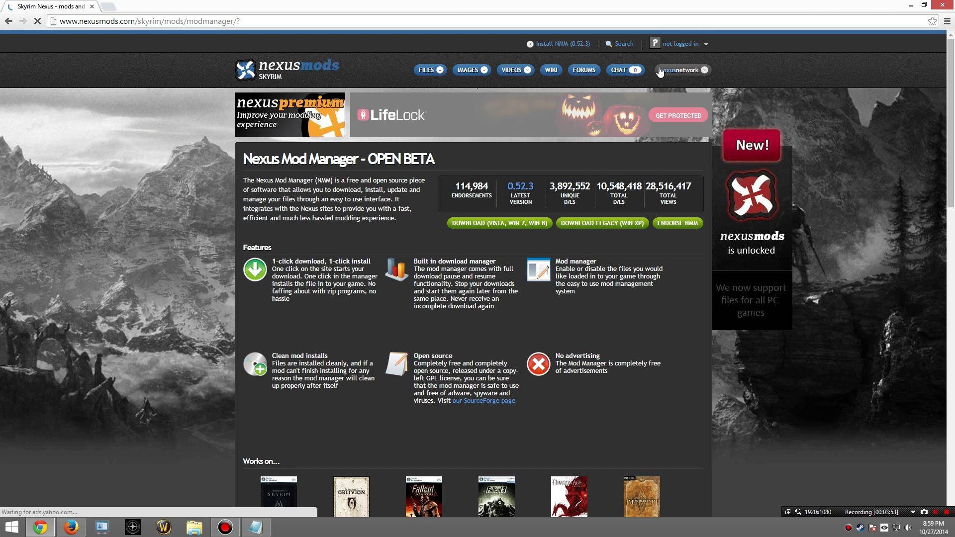
{"action": "left_click", "coordinate": [557, 44]}
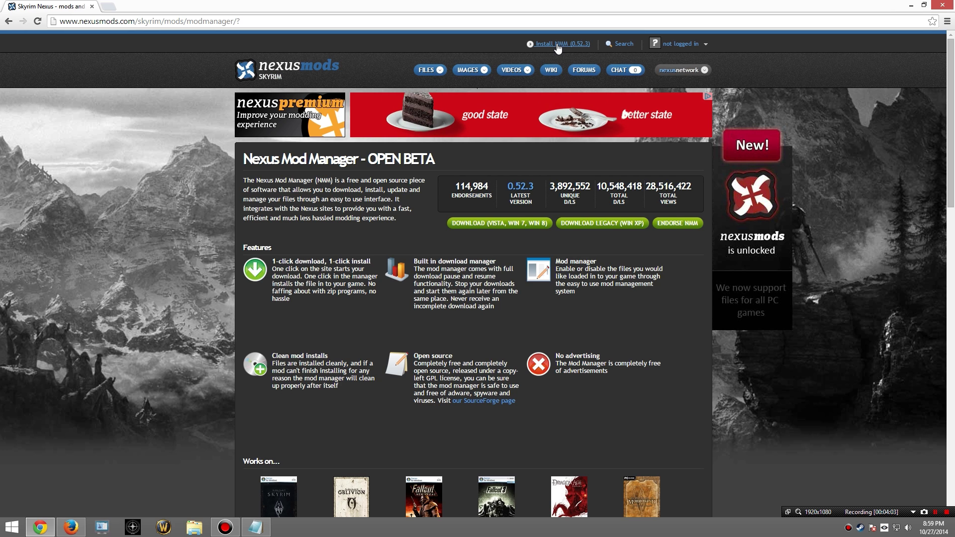
{"action": "left_click", "coordinate": [558, 45]}
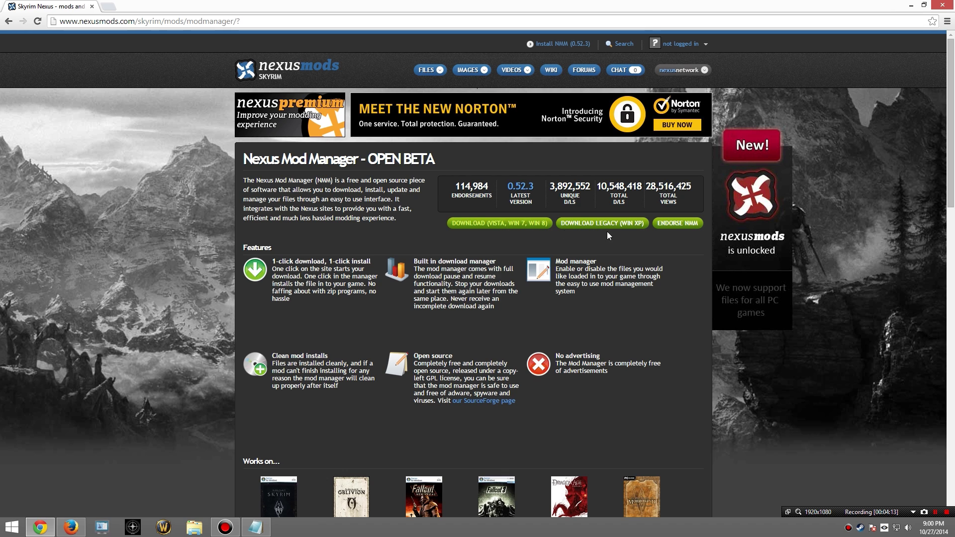
Step: Request the Vista, Win 7, Win 8 download and log in to Nexus Mods with the account username and password
{"action": "left_click", "coordinate": [501, 228]}
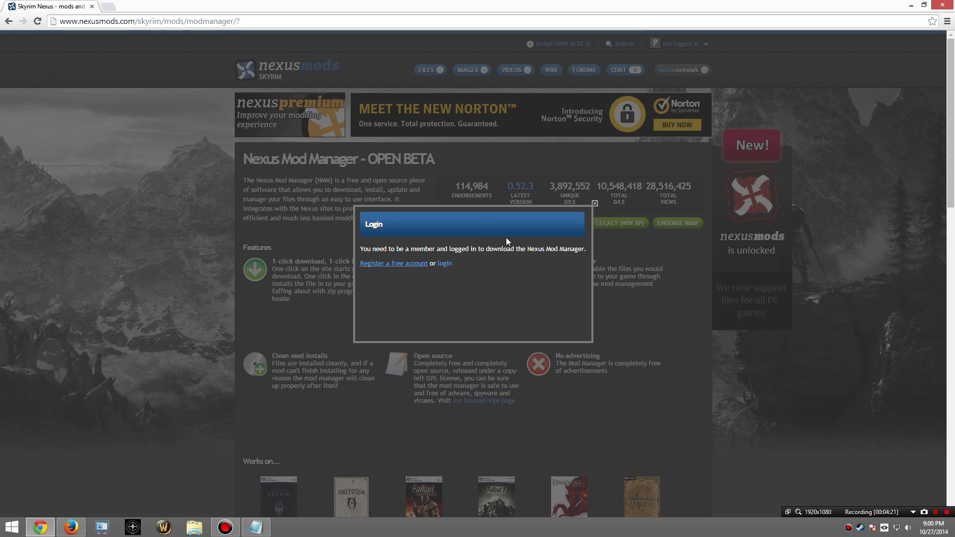
{"action": "left_click", "coordinate": [445, 264]}
{"action": "left_click", "coordinate": [350, 190]}
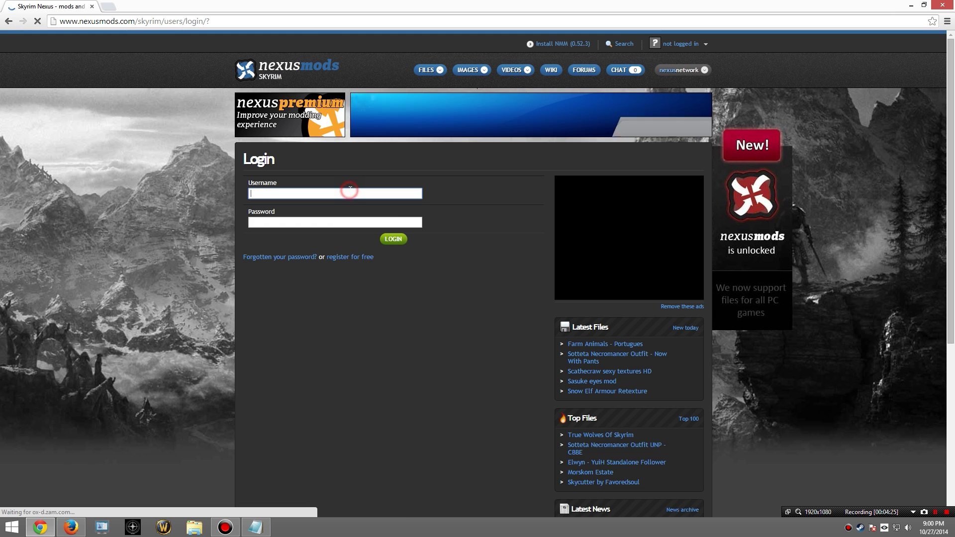
{"action": "type", "text": "defactoman"}
{"action": "key", "text": "Tab"}
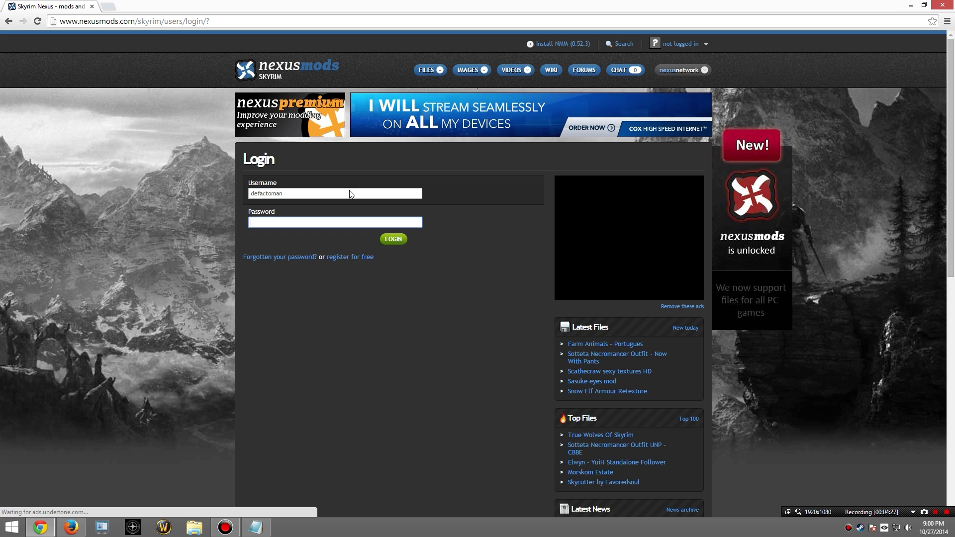
{"action": "type", "text": "*********"}
{"action": "key", "text": "Return"}
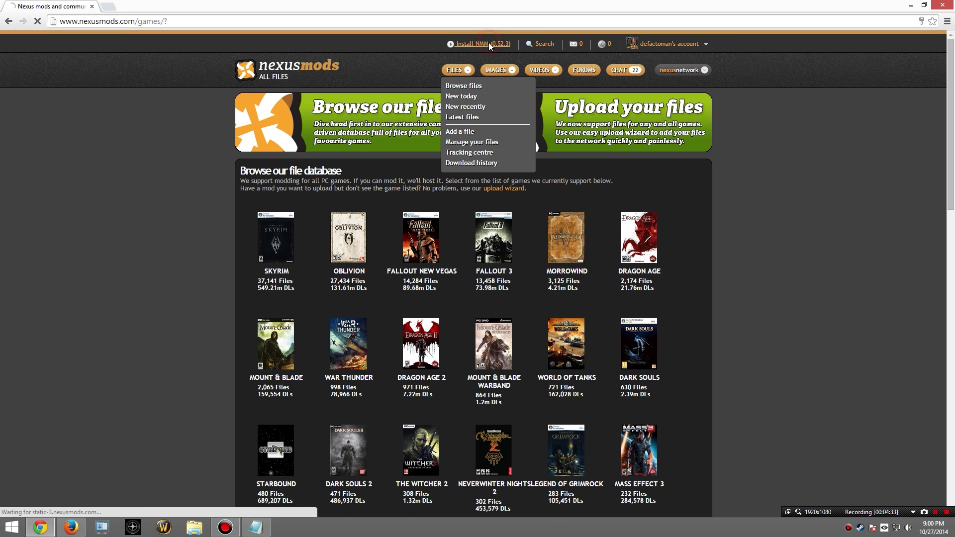
Step: Download the Nexus Mod Manager 0.52.3 installer for Vista, Win 7, Win 8 and run it
{"action": "left_click", "coordinate": [489, 42]}
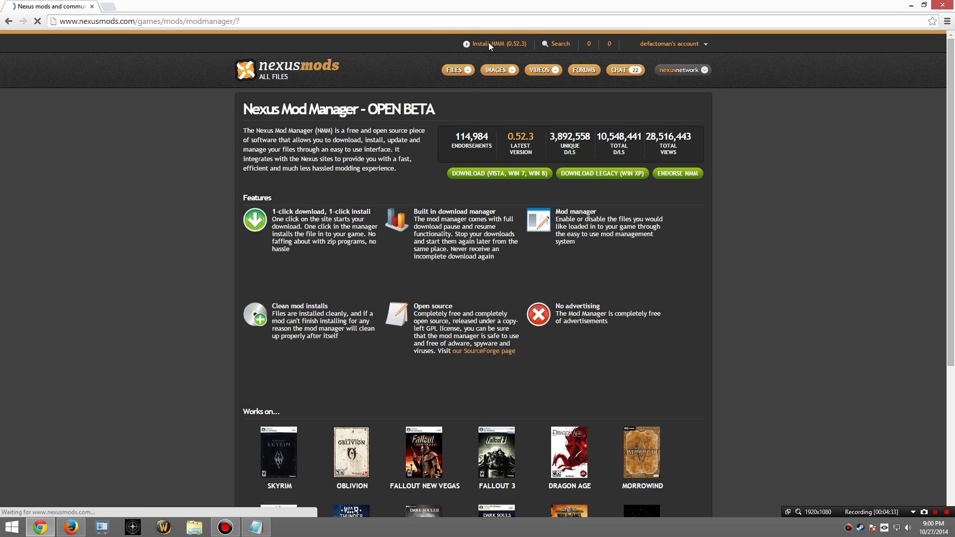
{"action": "left_click", "coordinate": [490, 178]}
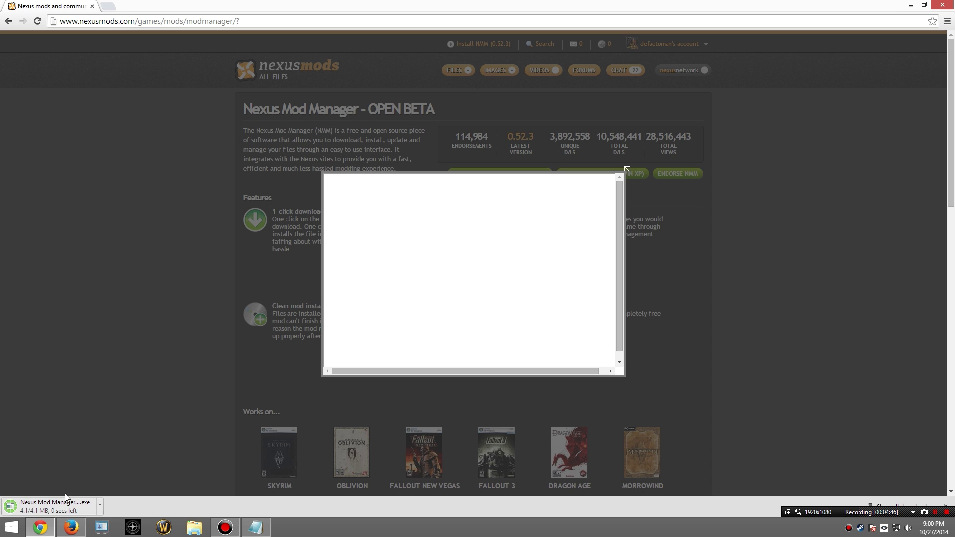
{"action": "left_click", "coordinate": [44, 507]}
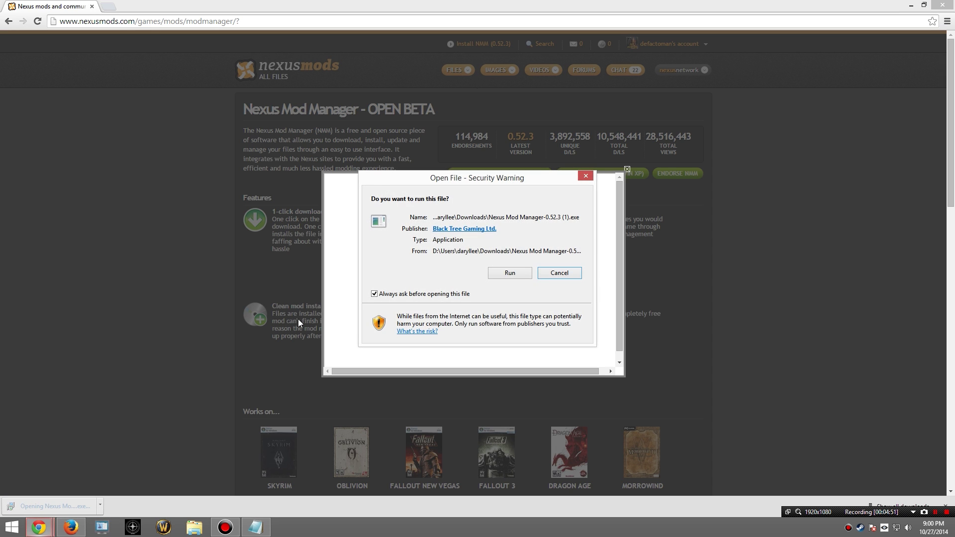
{"action": "left_click", "coordinate": [512, 274]}
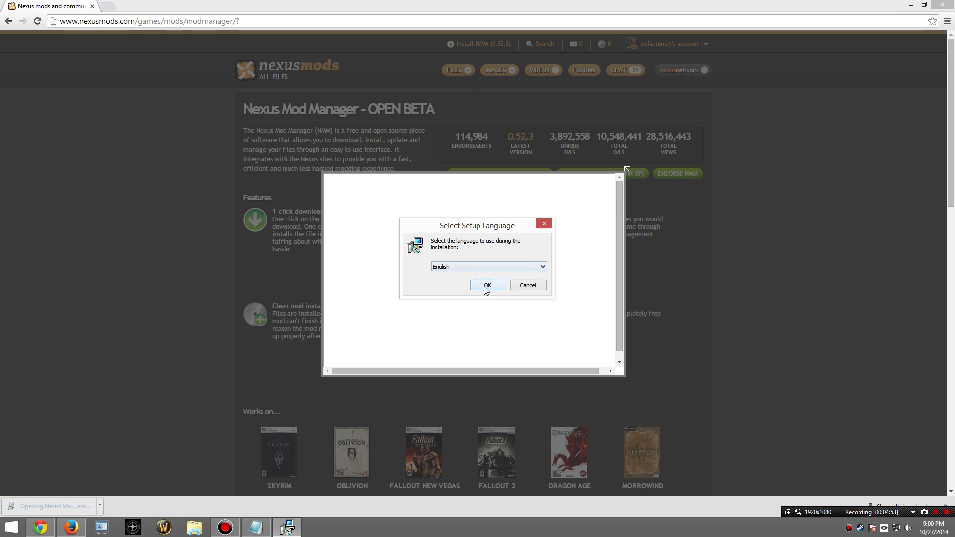
Step: Start the setup in English, accept the license agreement and continue past the release notes
{"action": "left_click", "coordinate": [486, 286]}
{"action": "left_click", "coordinate": [537, 343]}
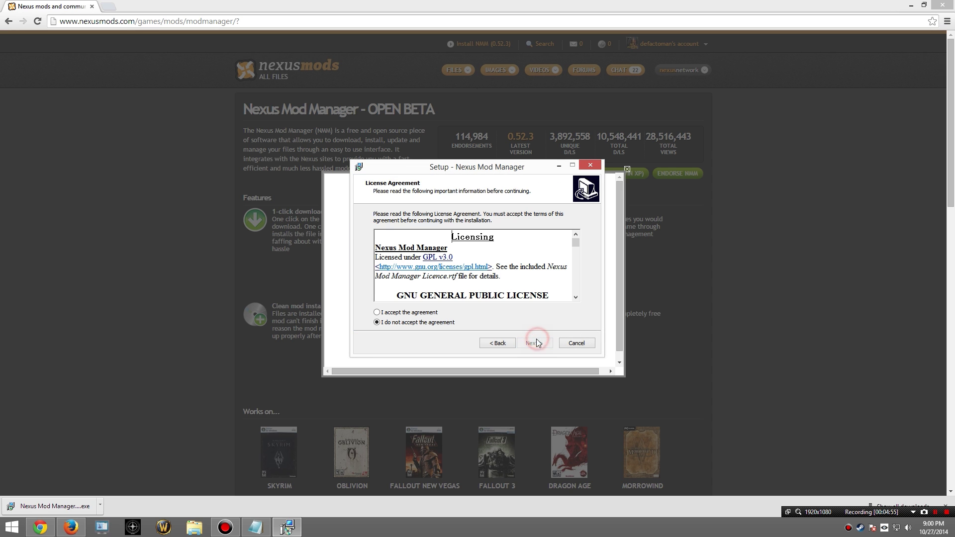
{"action": "left_click", "coordinate": [423, 312]}
{"action": "left_click", "coordinate": [529, 344]}
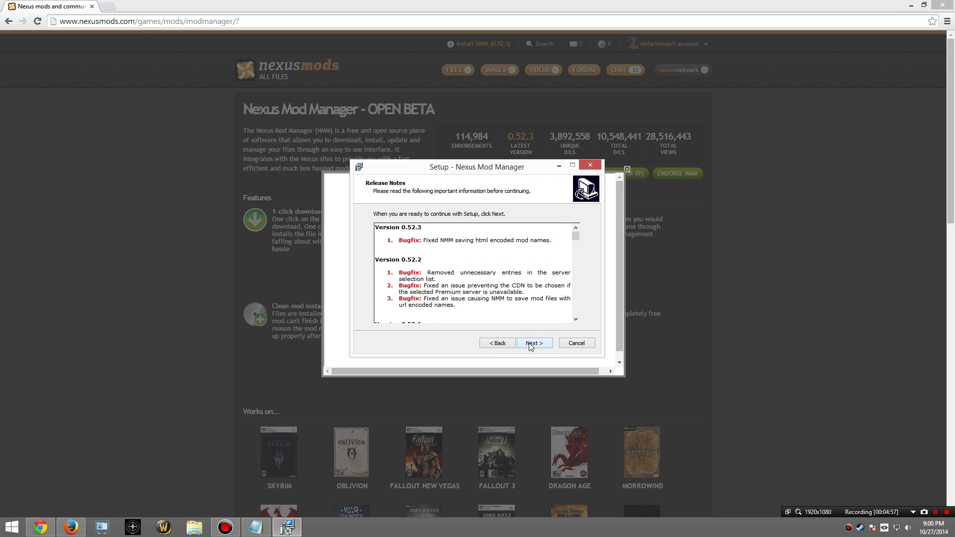
{"action": "left_click", "coordinate": [530, 343]}
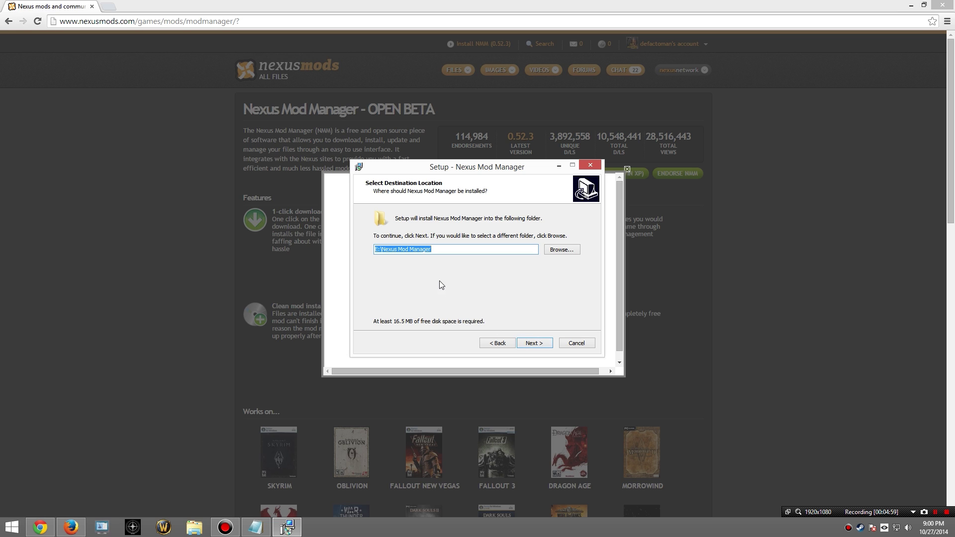
Step: Install Nexus Mod Manager to E:\Nexus Mod Manager with the default Start Menu folder and additional tasks, and launch it on finishing
{"action": "left_click", "coordinate": [559, 251]}
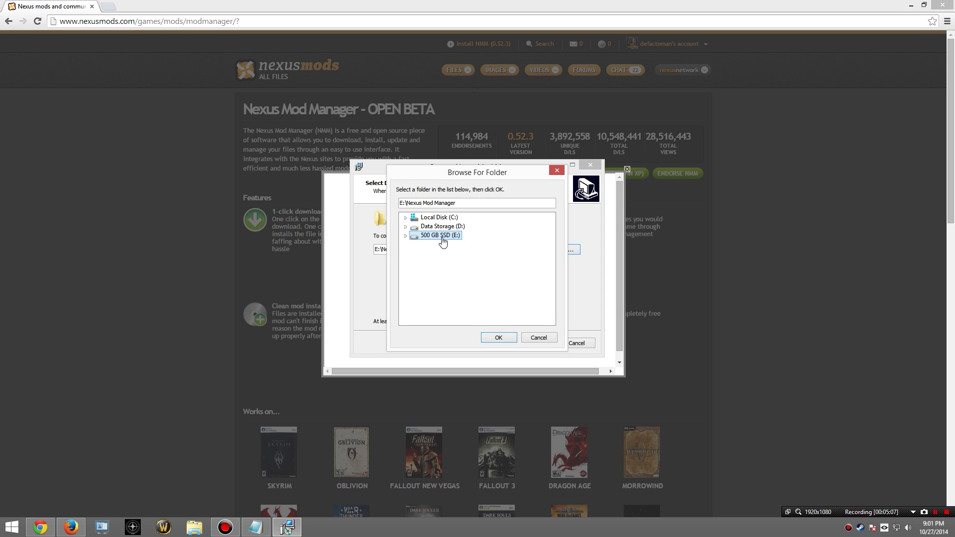
{"action": "left_click", "coordinate": [497, 339]}
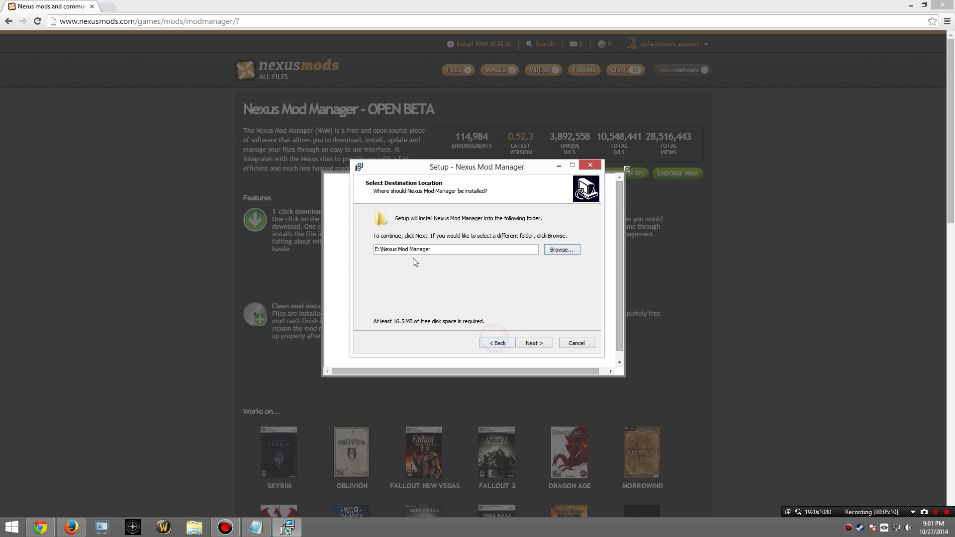
{"action": "left_click", "coordinate": [531, 343]}
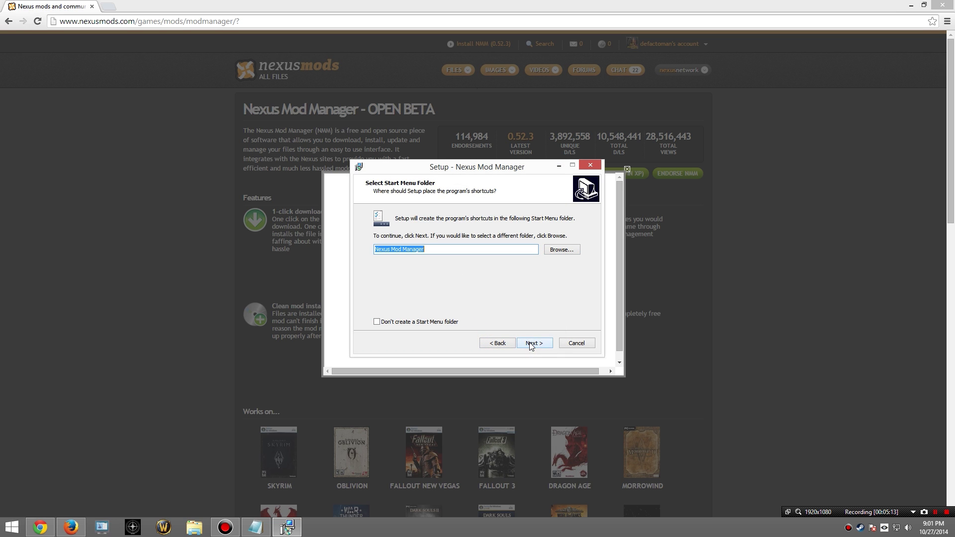
{"action": "left_click", "coordinate": [531, 343]}
{"action": "left_click", "coordinate": [531, 343]}
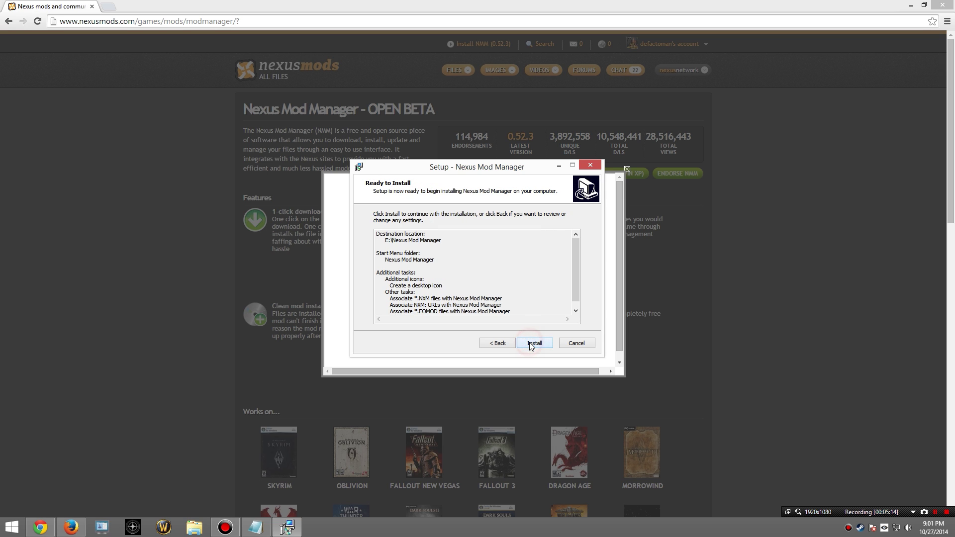
{"action": "left_click", "coordinate": [532, 343]}
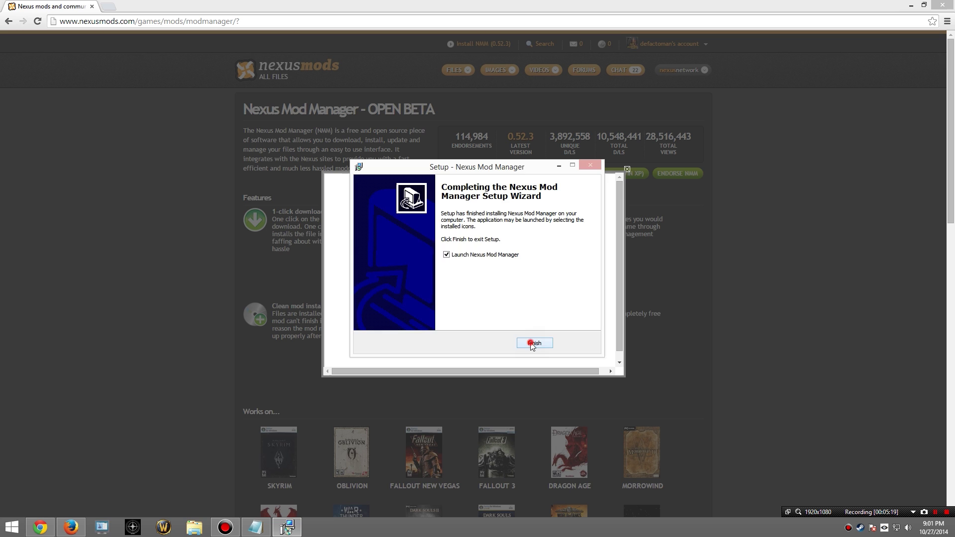
{"action": "left_click", "coordinate": [531, 343]}
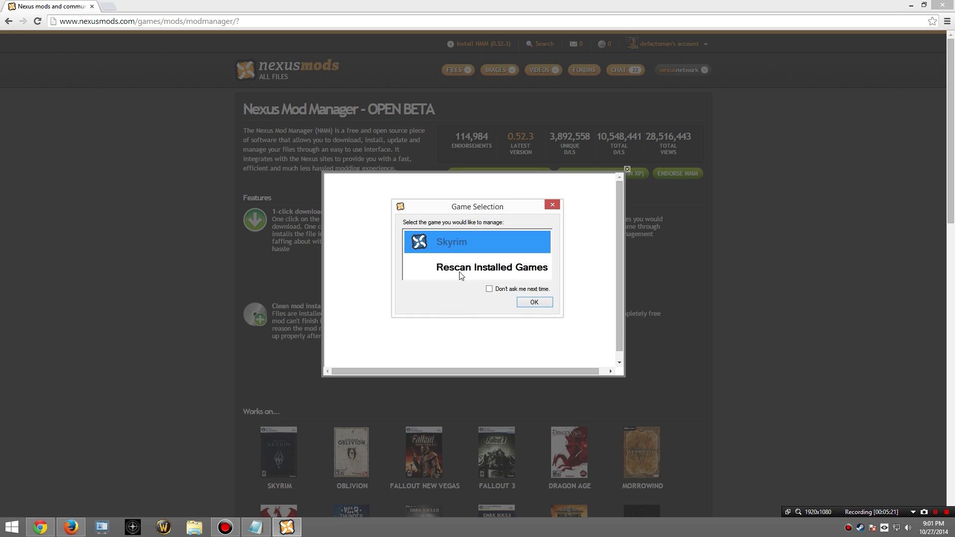
Step: Rescan the installed games, confirm Skyrim's path under Steam\steamapps\common, and stop searching for the other games
{"action": "left_click", "coordinate": [458, 271]}
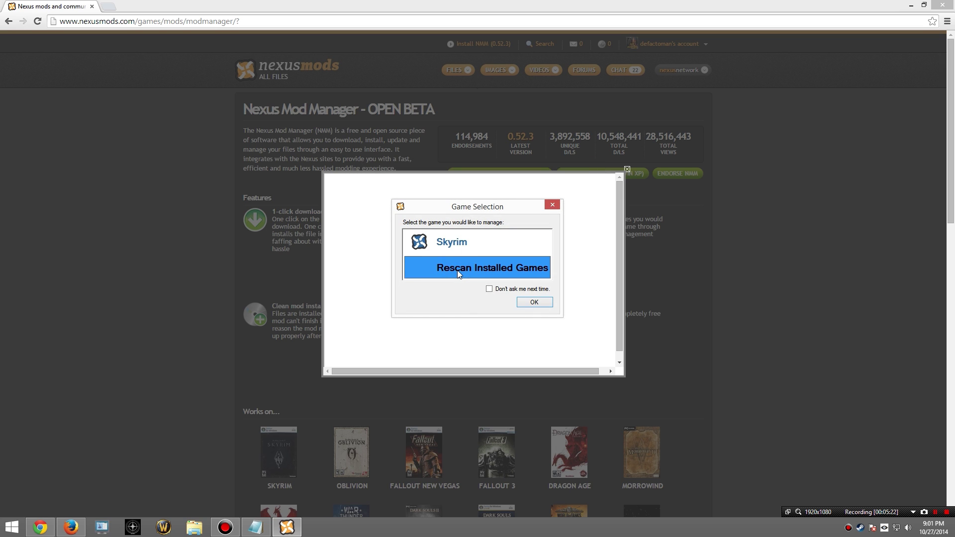
{"action": "left_click", "coordinate": [526, 302]}
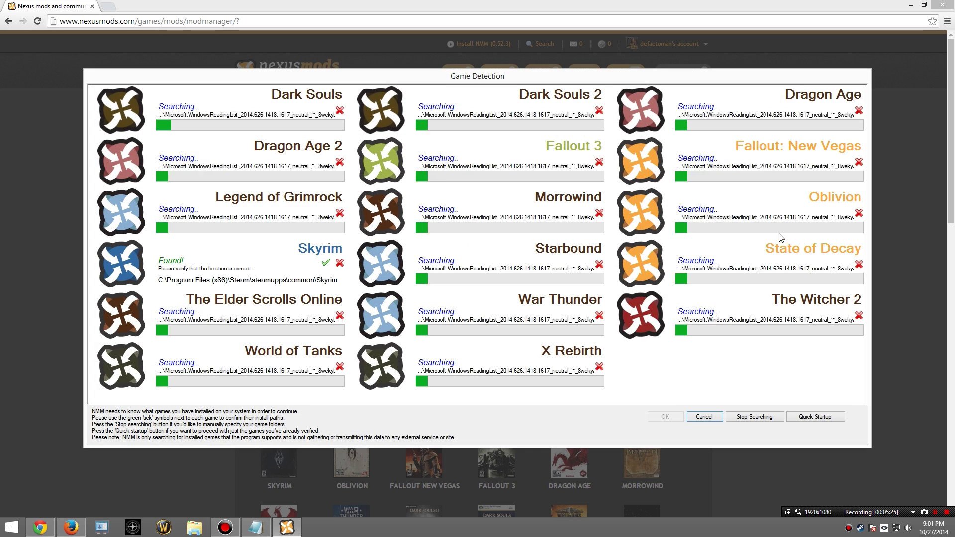
{"action": "left_click", "coordinate": [326, 263]}
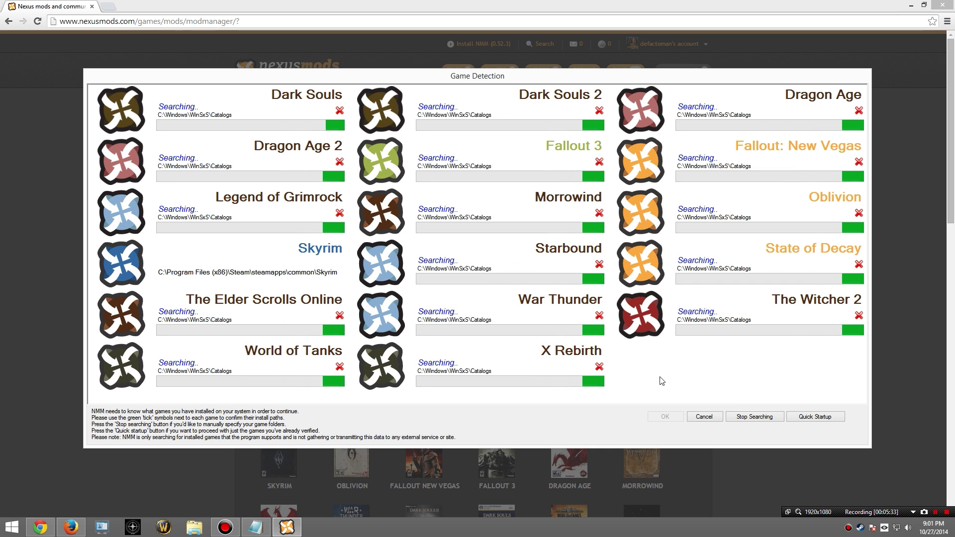
{"action": "left_click", "coordinate": [762, 416]}
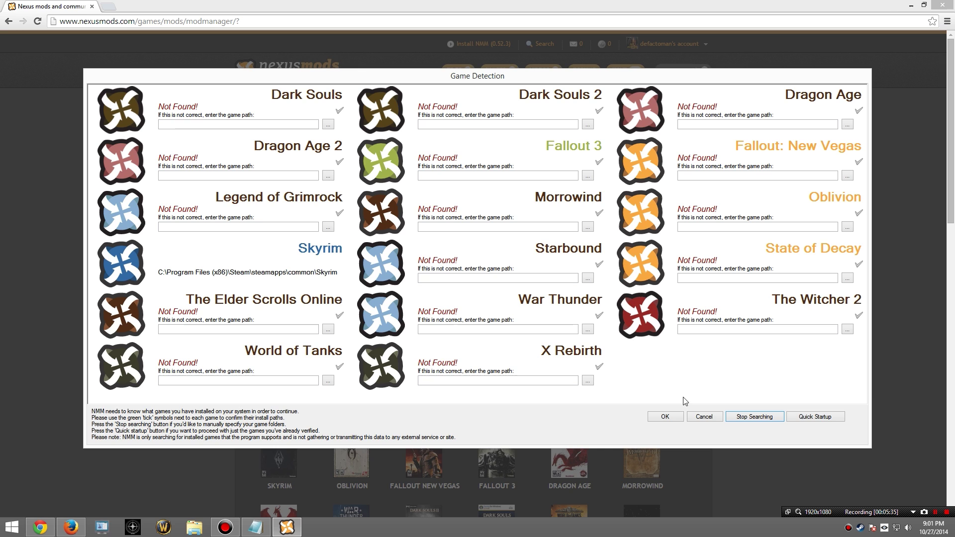
{"action": "left_click", "coordinate": [665, 417]}
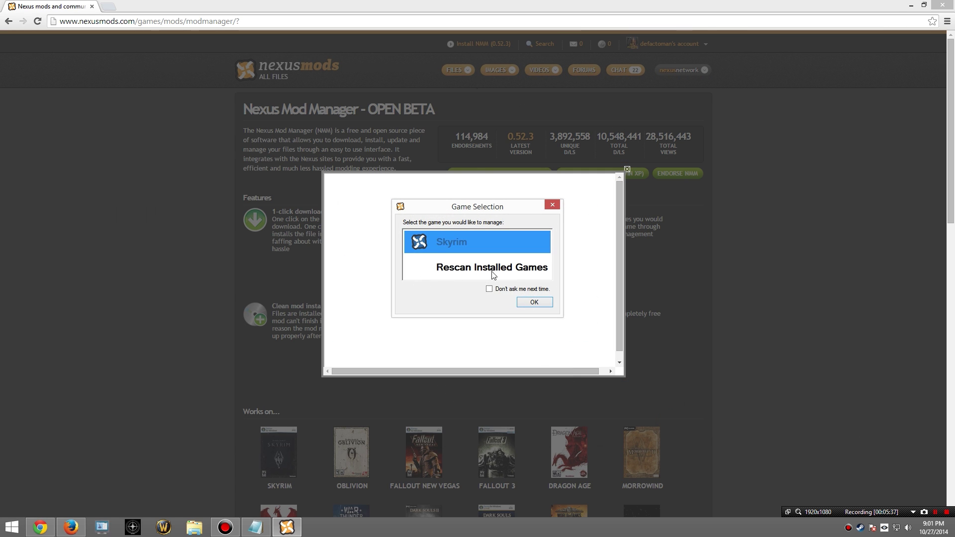
Step: Open Skyrim for management without the Nexus categories, and widen the plugin list to fit the full file names
{"action": "left_click", "coordinate": [533, 302]}
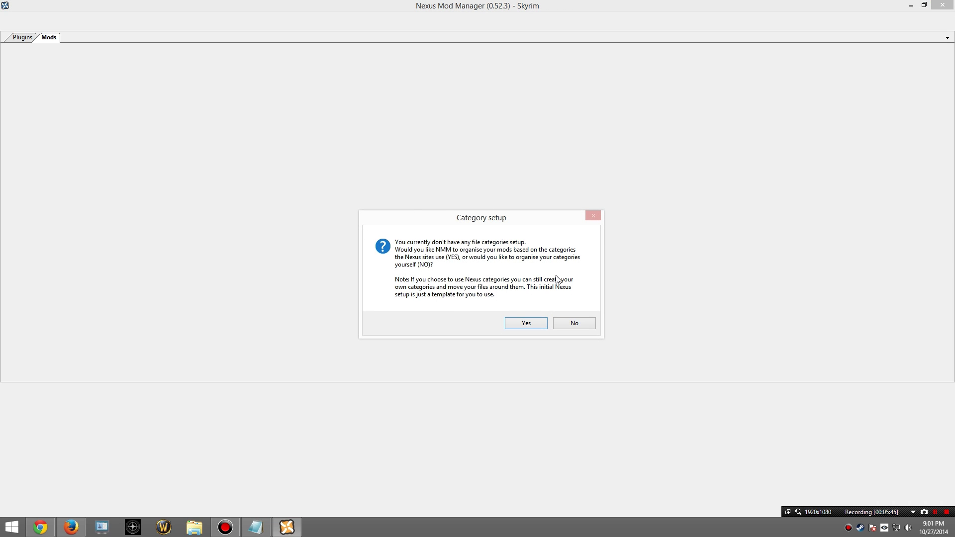
{"action": "left_click", "coordinate": [580, 324]}
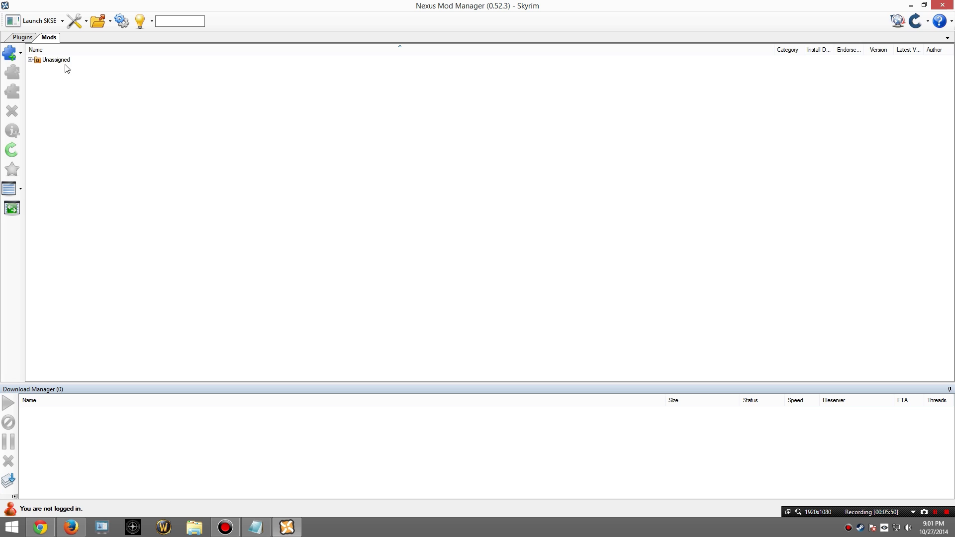
{"action": "left_click", "coordinate": [30, 40]}
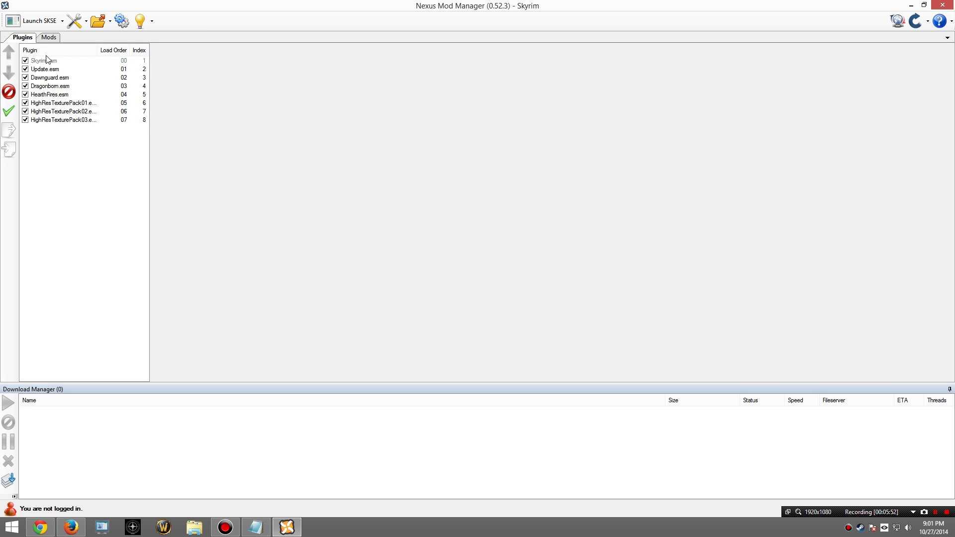
{"action": "left_click_drag", "start_coordinate": [150, 79], "coordinate": [173, 80]}
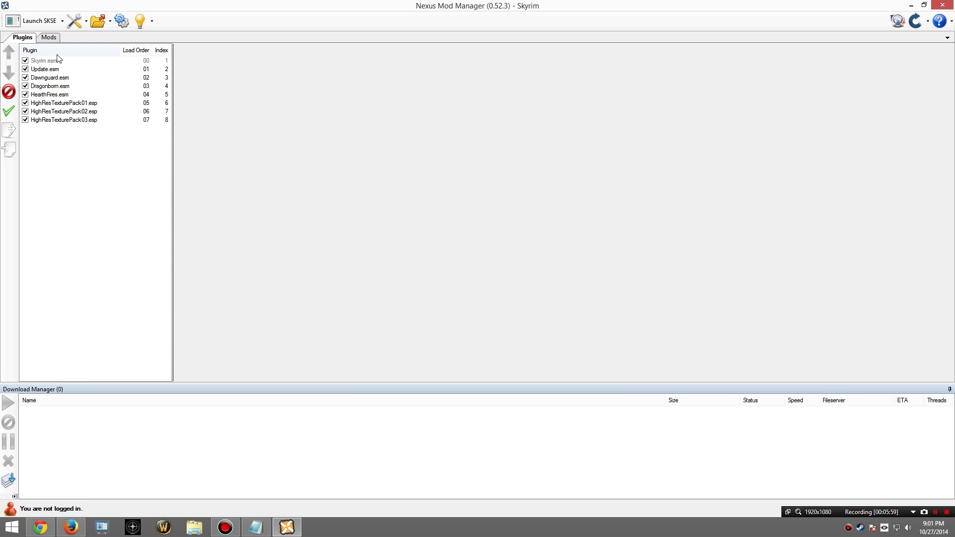
{"action": "left_click", "coordinate": [46, 39]}
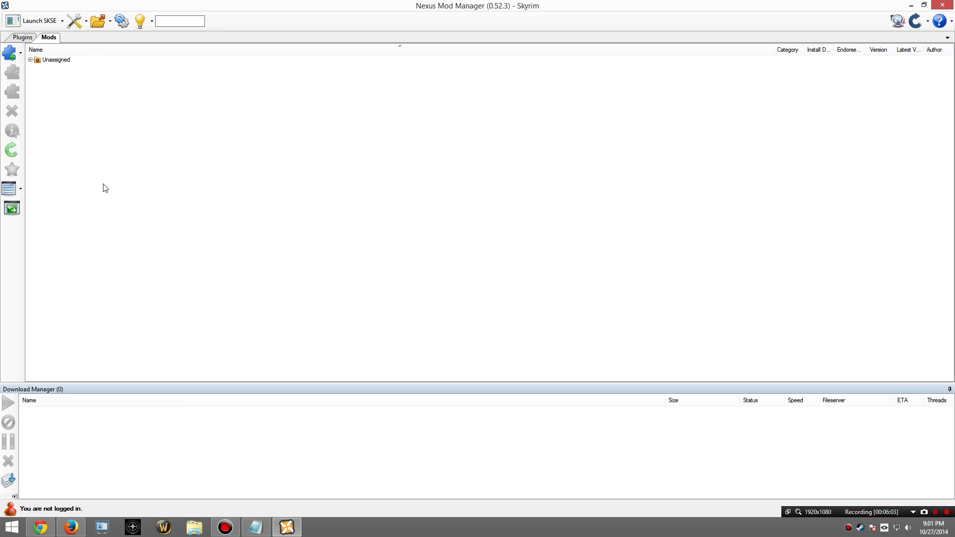
Step: Switch to Chrome, search the web for "Skyui" and open the SkyUI page on Skyrim Nexus
{"action": "left_click", "coordinate": [41, 528]}
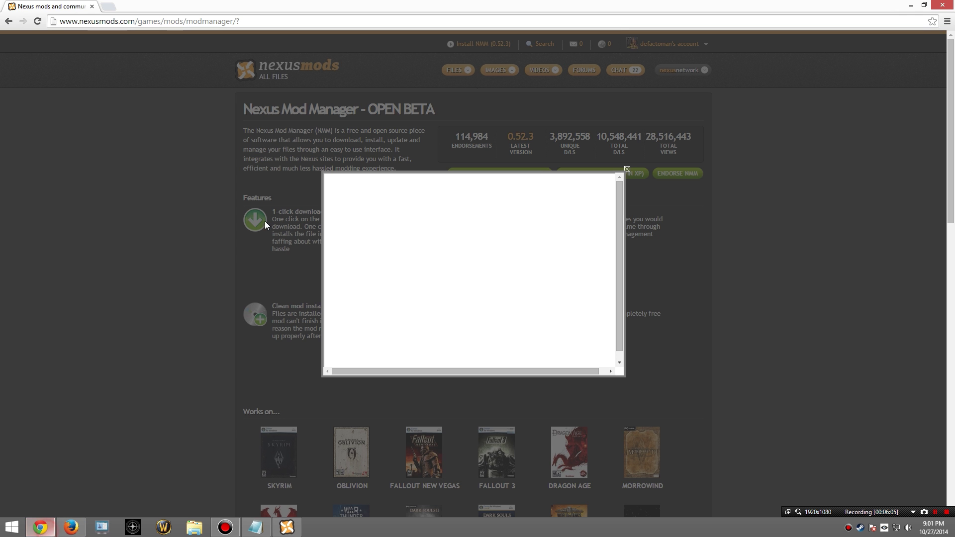
{"action": "left_click", "coordinate": [253, 22]}
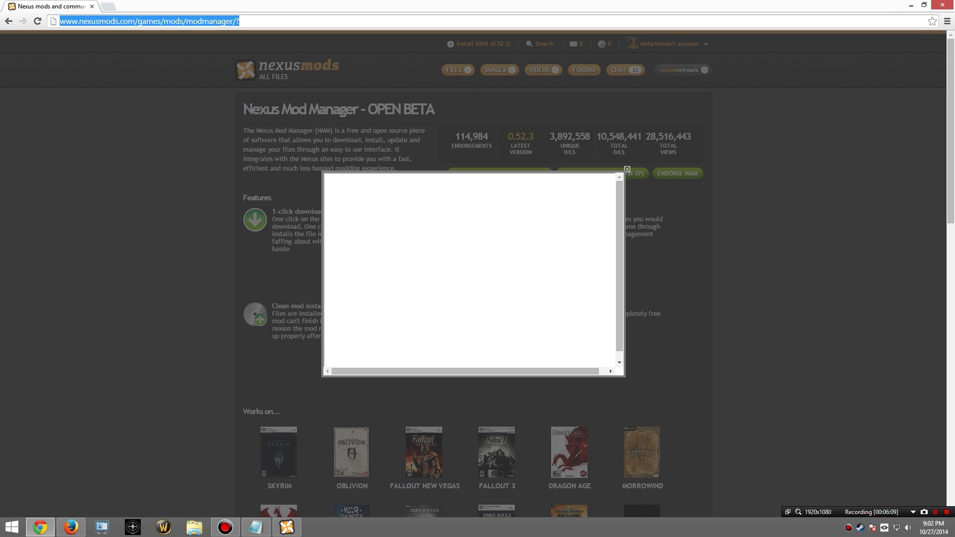
{"action": "type", "text": "Skyui"}
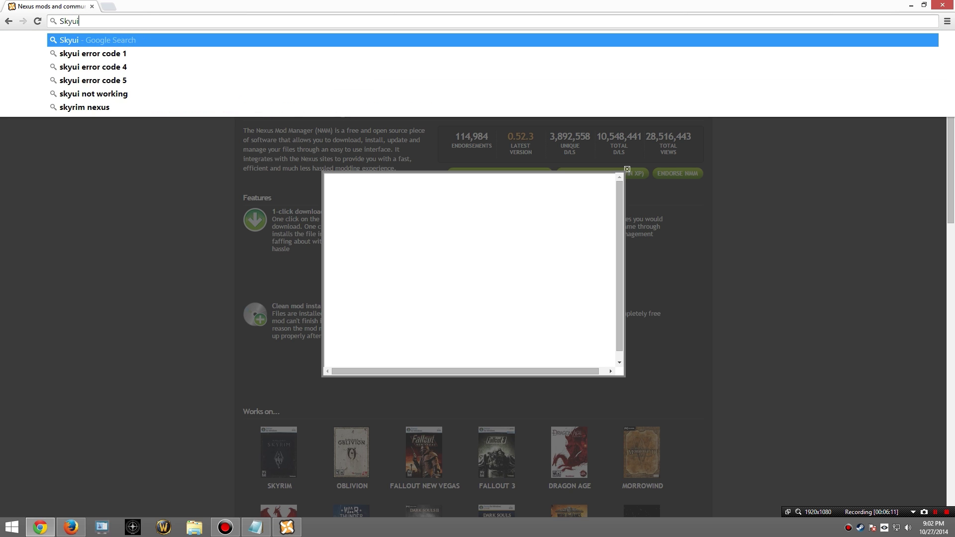
{"action": "key", "text": "Return"}
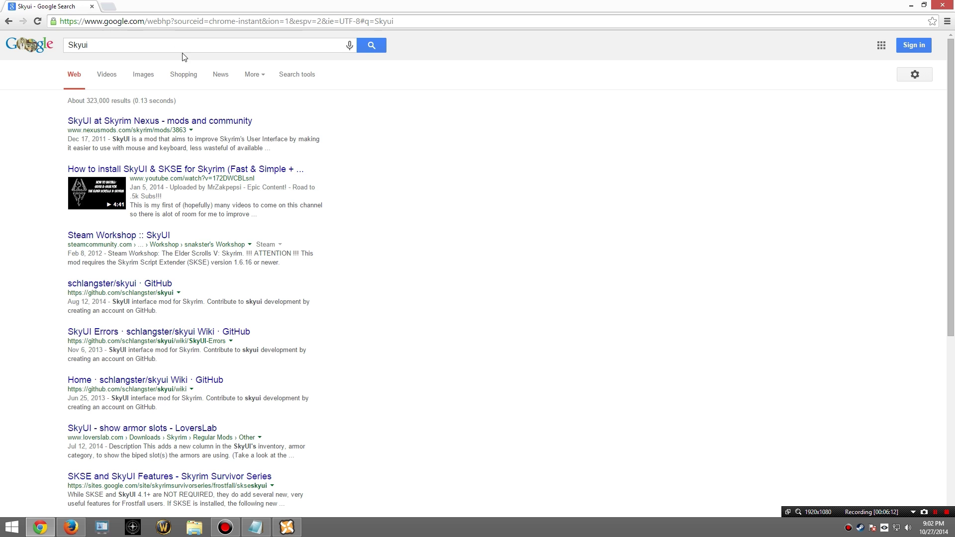
{"action": "left_click", "coordinate": [121, 120]}
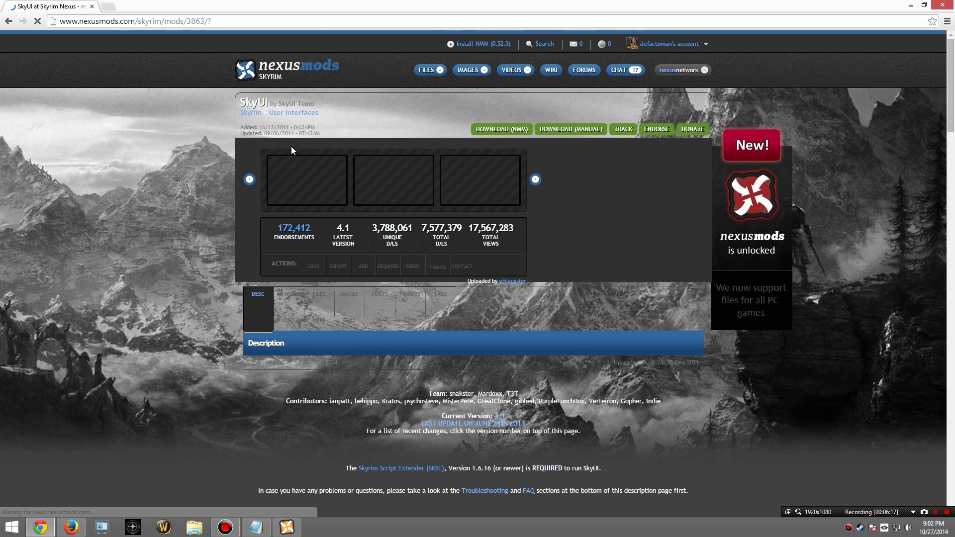
Step: Download the main file SkyUI_4_1 with the manager, continuing past the SKSE requirement notice
{"action": "left_click", "coordinate": [323, 307]}
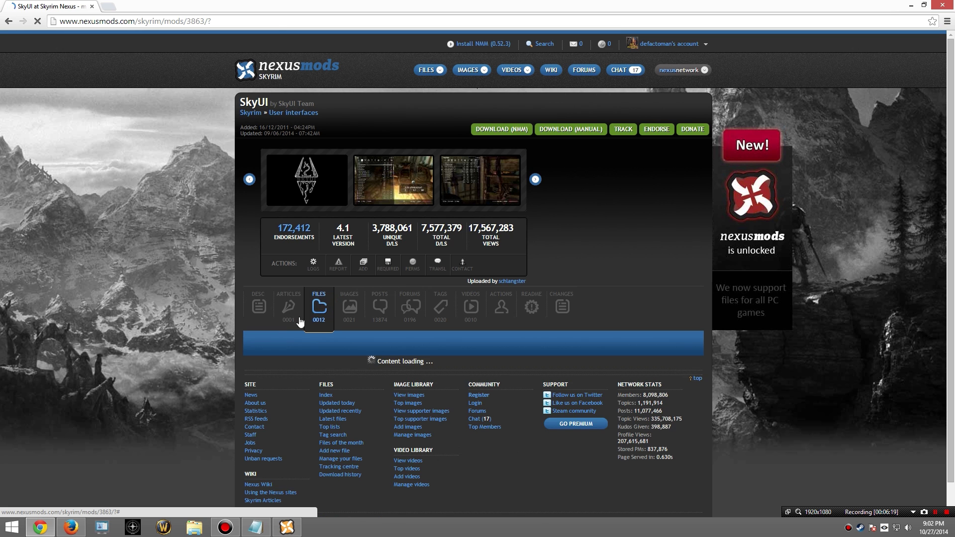
{"action": "scroll", "coordinate": [298, 350], "scroll_direction": "down", "scroll_amount": 2}
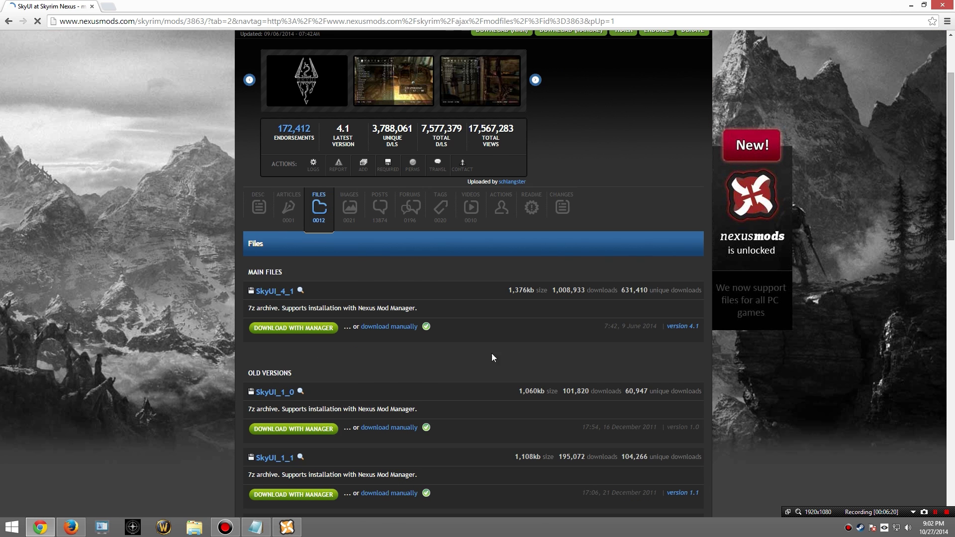
{"action": "left_click", "coordinate": [291, 329]}
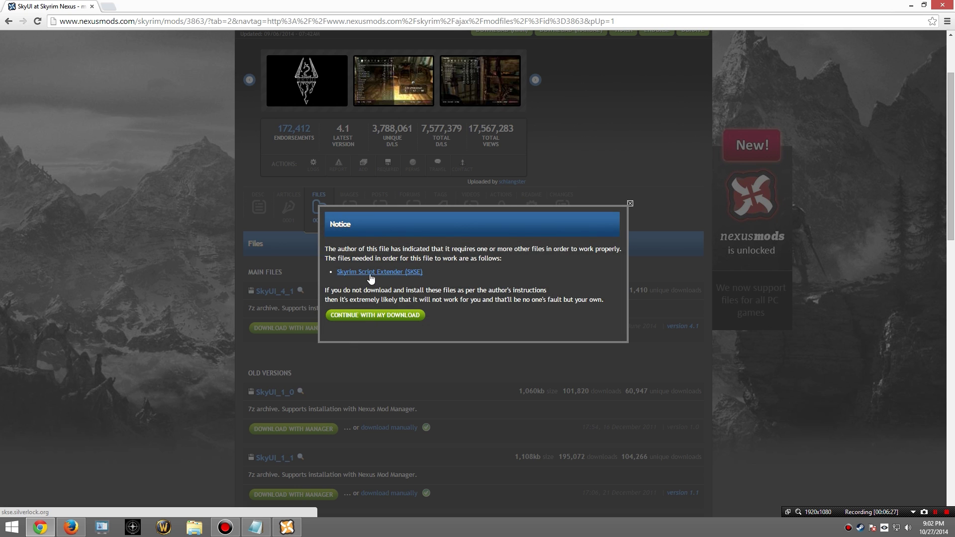
{"action": "left_click", "coordinate": [368, 317]}
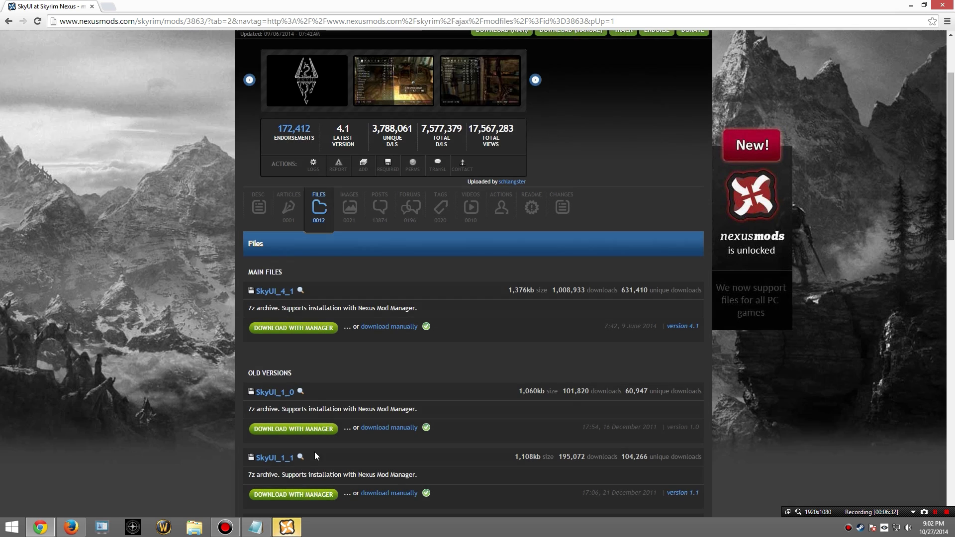
Step: Switch to Nexus Mod Manager, set the Download Manager pane to auto-hide, and check the SkyUI download in it
{"action": "left_click", "coordinate": [294, 523]}
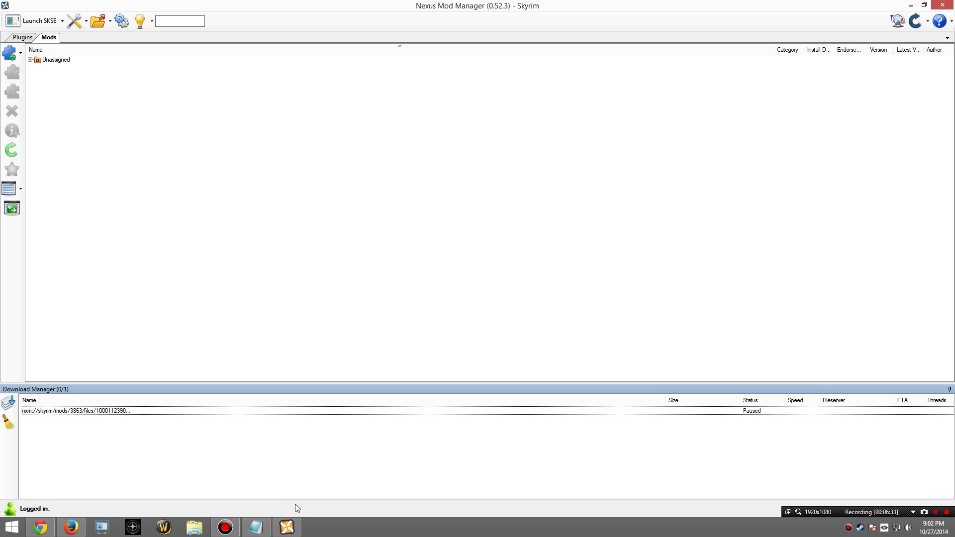
{"action": "left_click", "coordinate": [950, 390]}
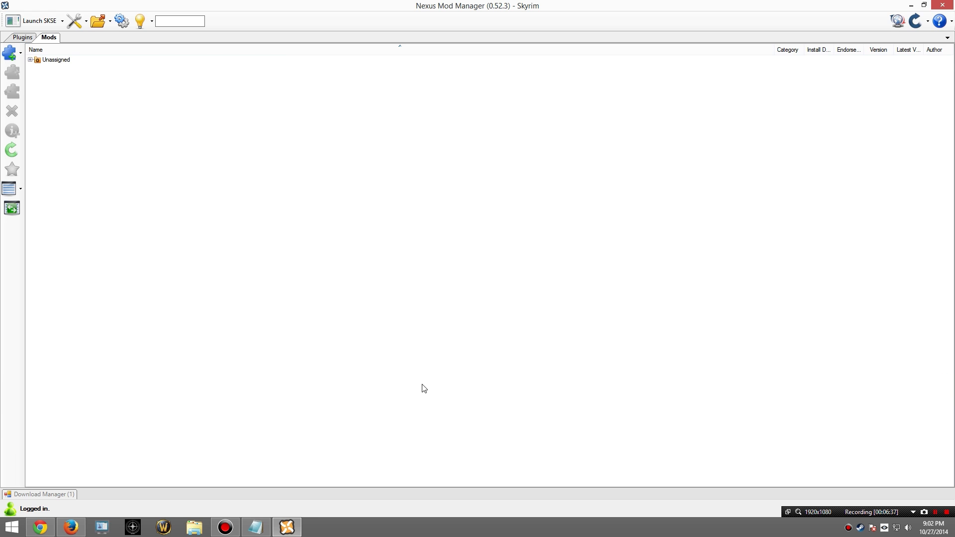
{"action": "mouse_move", "coordinate": [52, 499]}
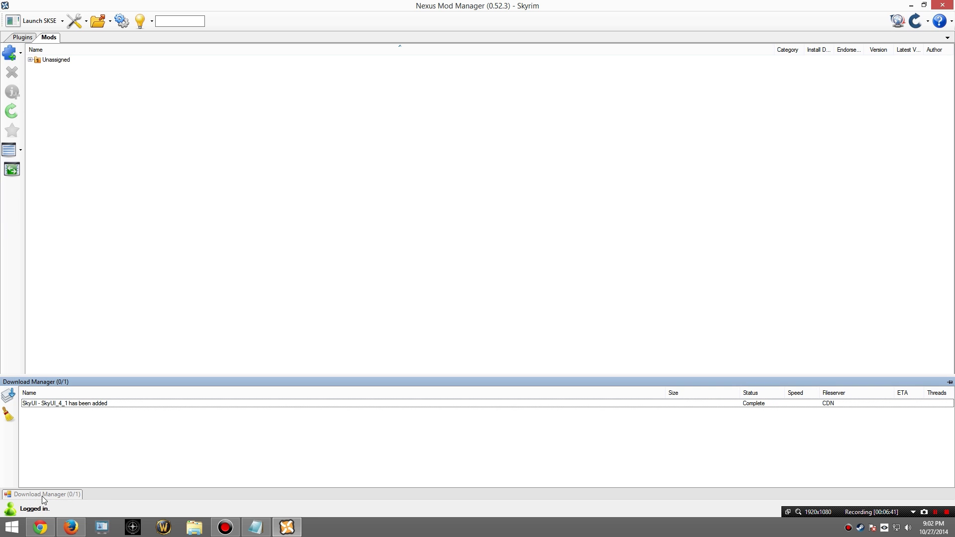
Step: Activate the SkyUI mod under Unassigned with the Download Manager pane pinned open, and check the mod's entry in the plugin list
{"action": "left_click", "coordinate": [948, 382]}
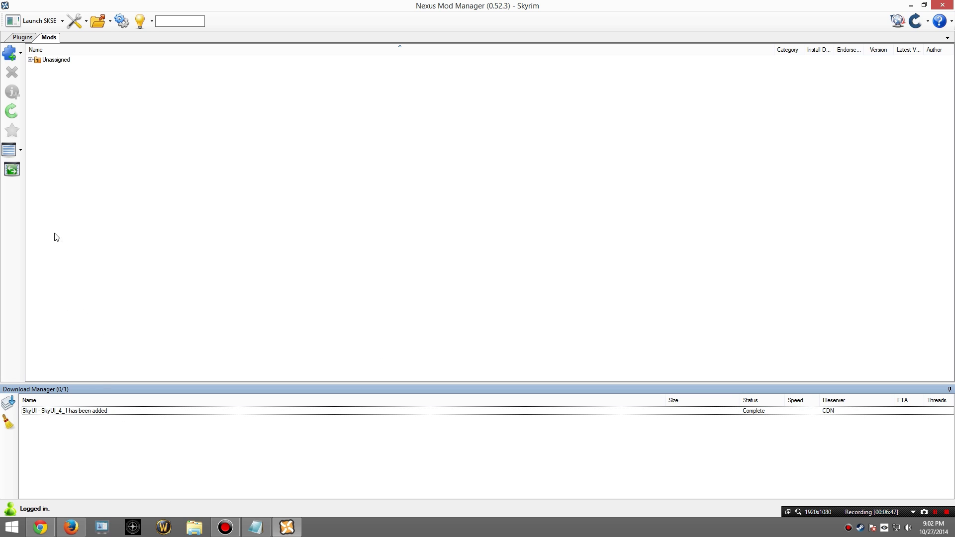
{"action": "left_click", "coordinate": [30, 59]}
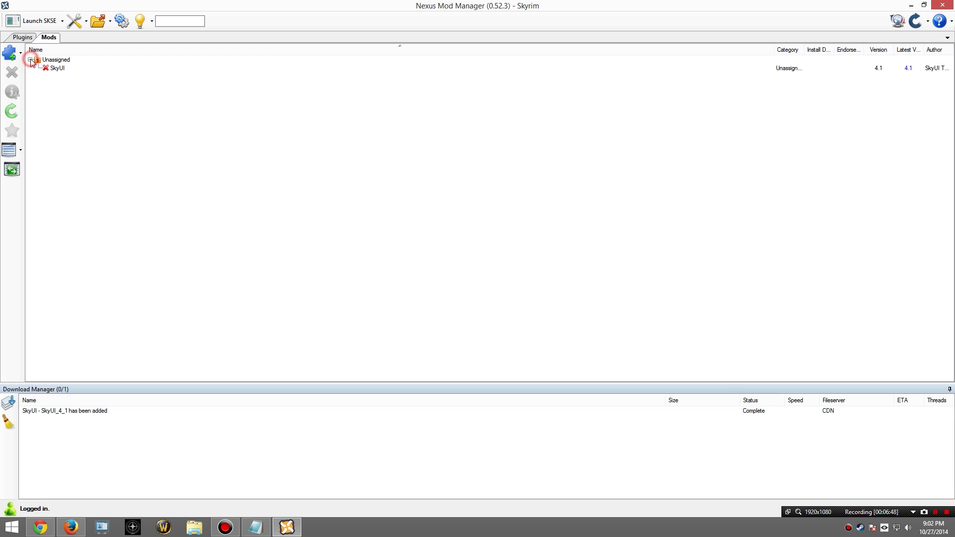
{"action": "left_click", "coordinate": [54, 70]}
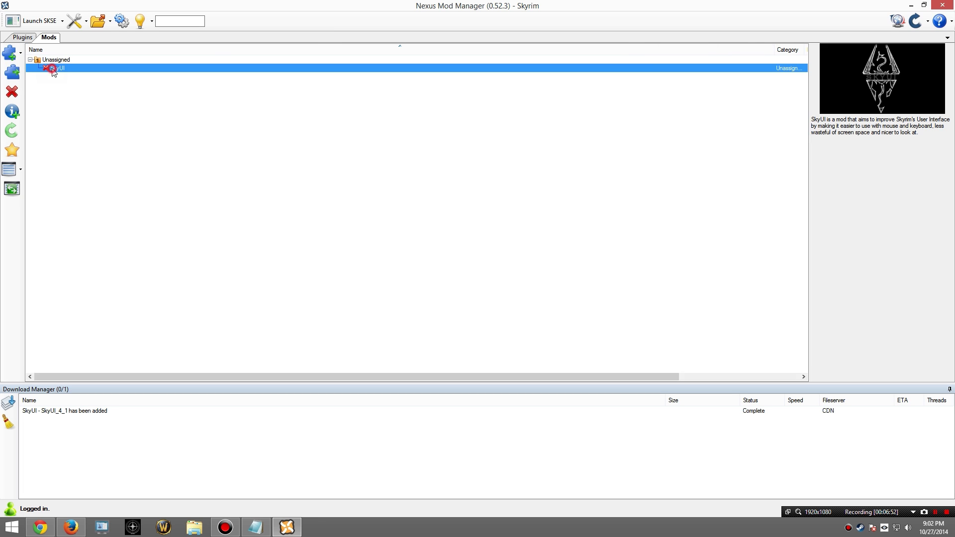
{"action": "left_click", "coordinate": [12, 72]}
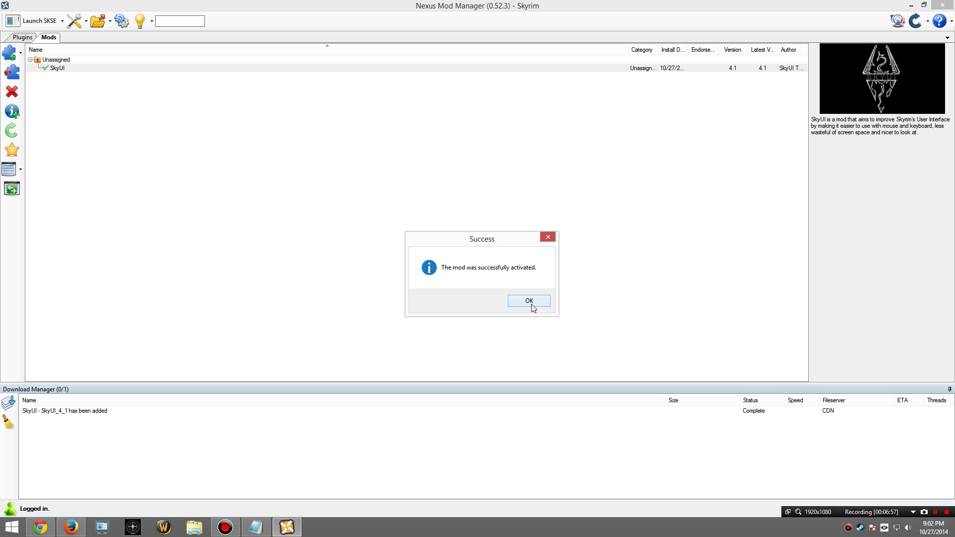
{"action": "left_click", "coordinate": [530, 302]}
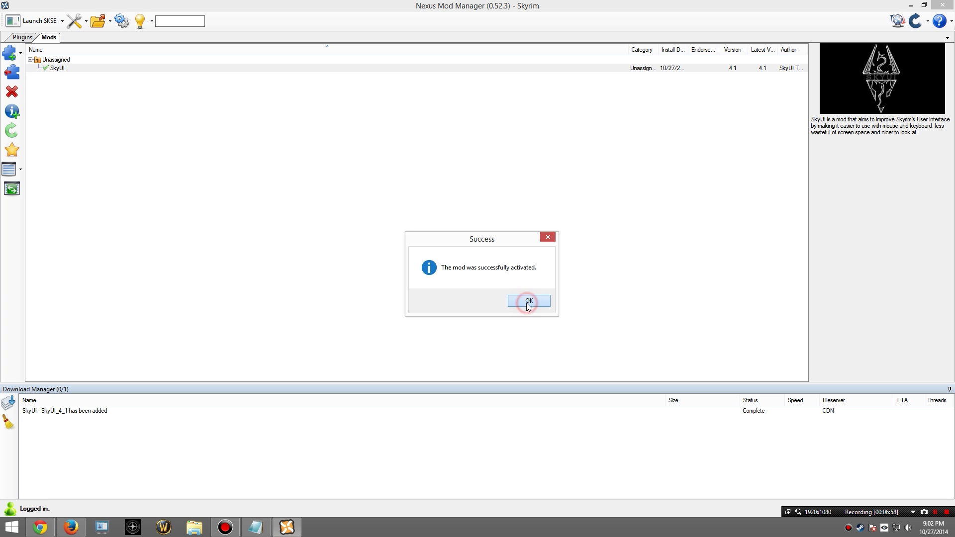
{"action": "left_click", "coordinate": [22, 37]}
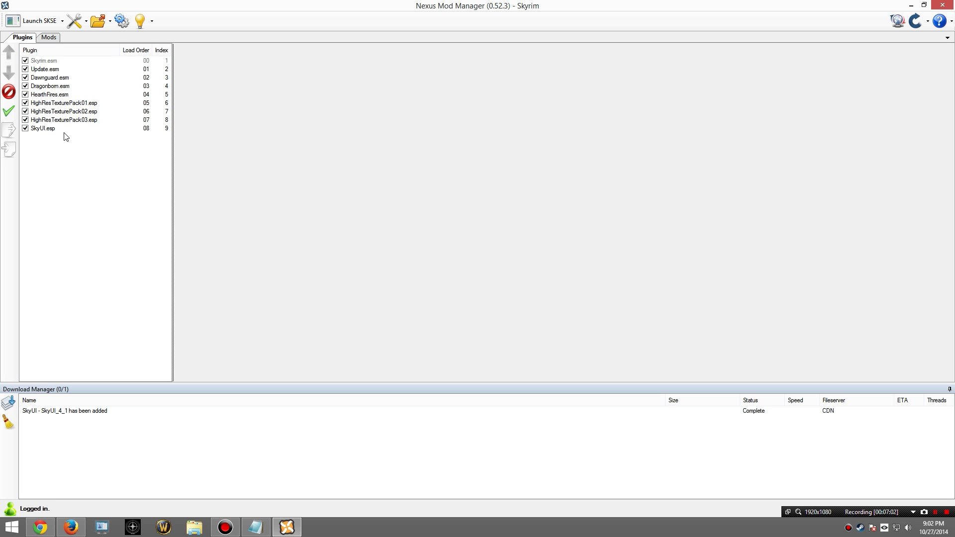
Step: Switch to Chrome, search the Skyrim Nexus files for "requiem" and open the Requiem - The Roleplaying Overhaul page
{"action": "left_click", "coordinate": [39, 531]}
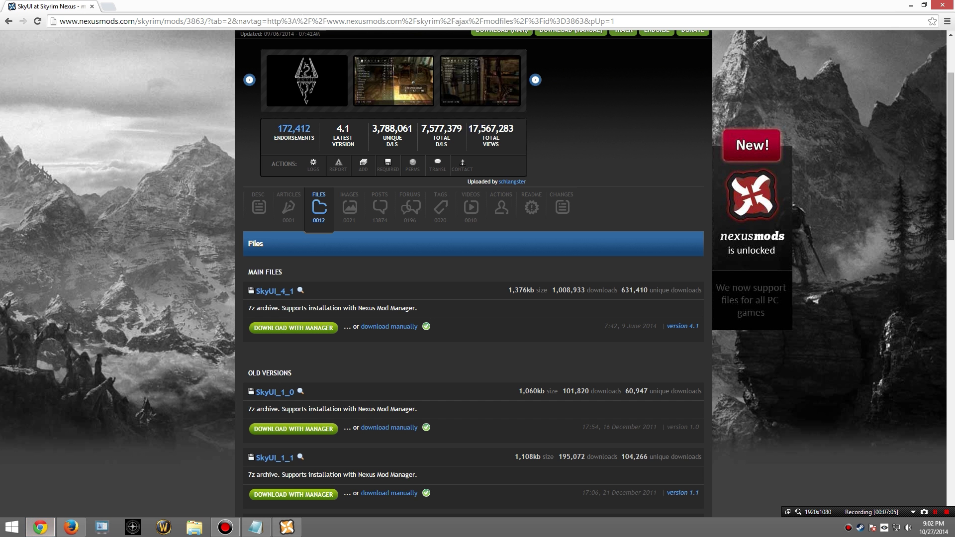
{"action": "scroll", "coordinate": [194, 189], "scroll_direction": "up", "scroll_amount": 2}
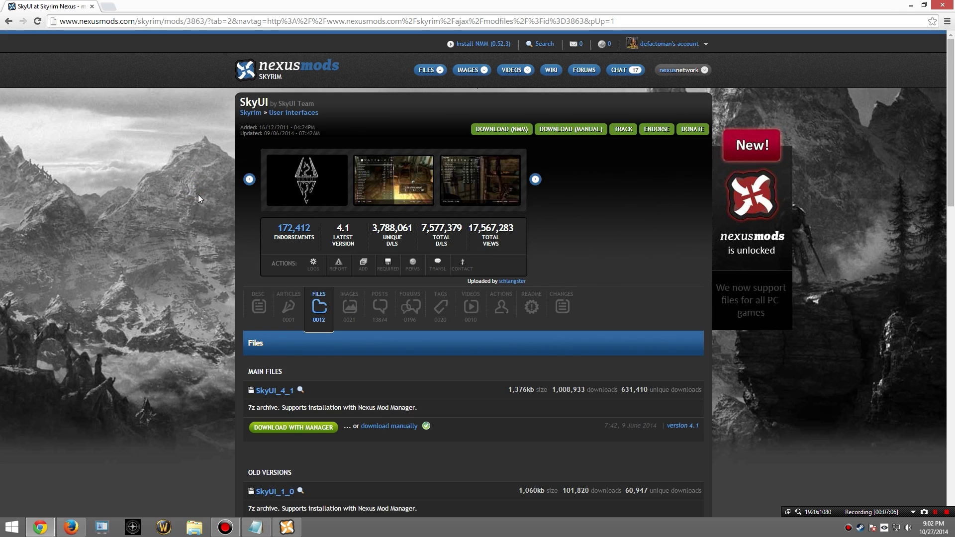
{"action": "left_click", "coordinate": [544, 44]}
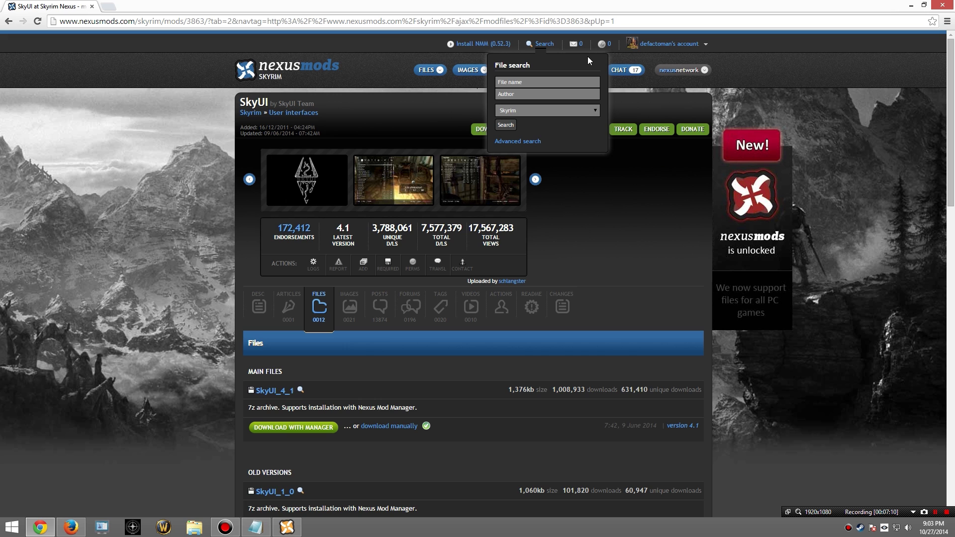
{"action": "type", "text": "requiem"}
{"action": "left_click", "coordinate": [508, 126]}
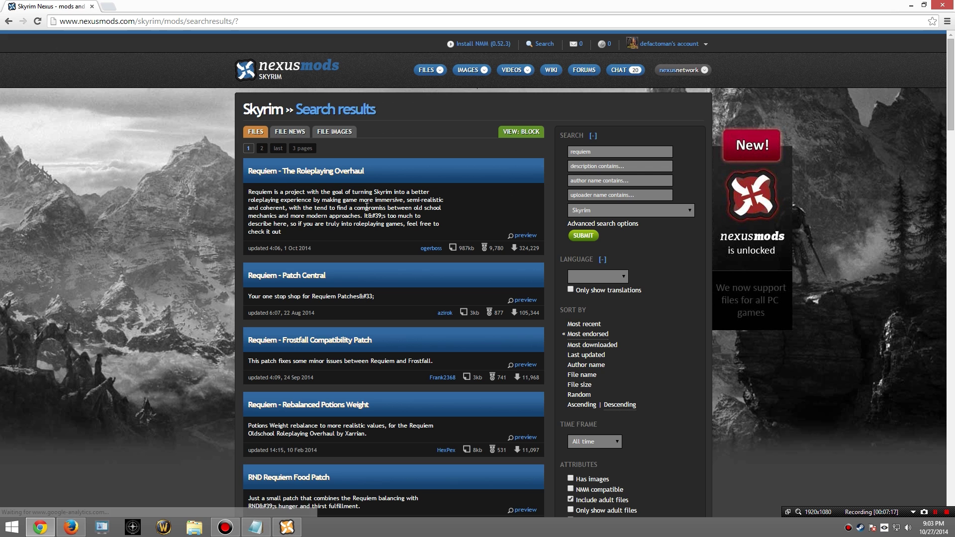
{"action": "left_click", "coordinate": [310, 171]}
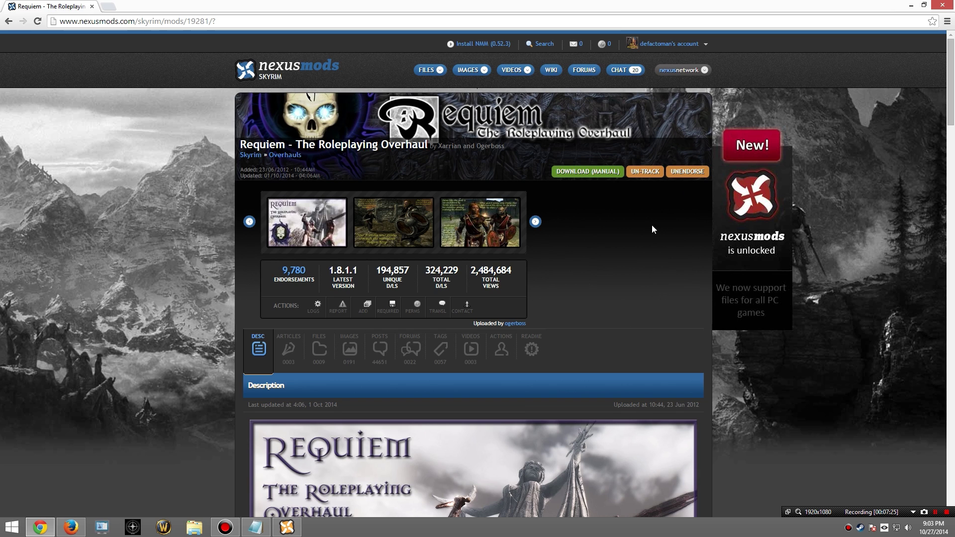
Step: Download the main file Requiem - 1.8.1.1 - simplified installation with the manager, continuing past the required files notice
{"action": "left_click", "coordinate": [317, 357]}
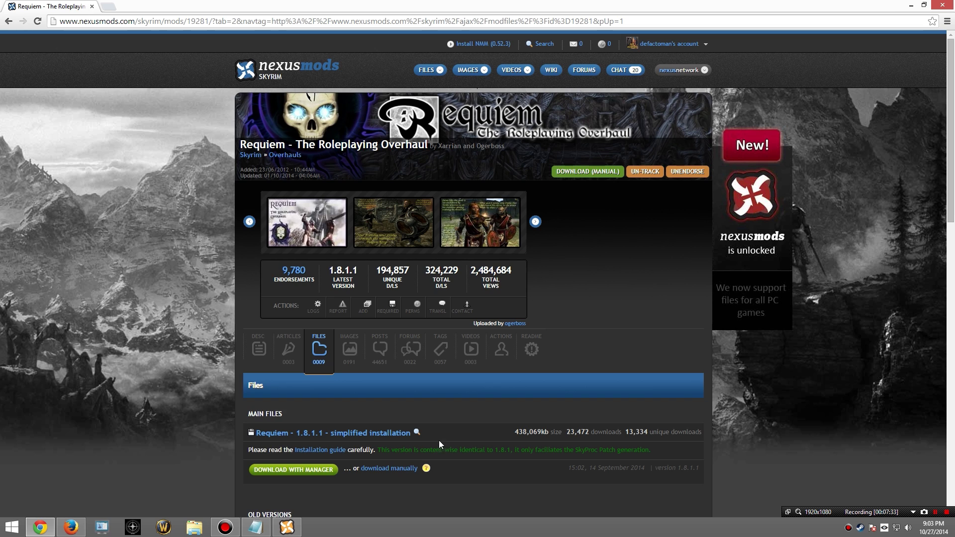
{"action": "scroll", "coordinate": [246, 414], "scroll_direction": "down", "scroll_amount": 1}
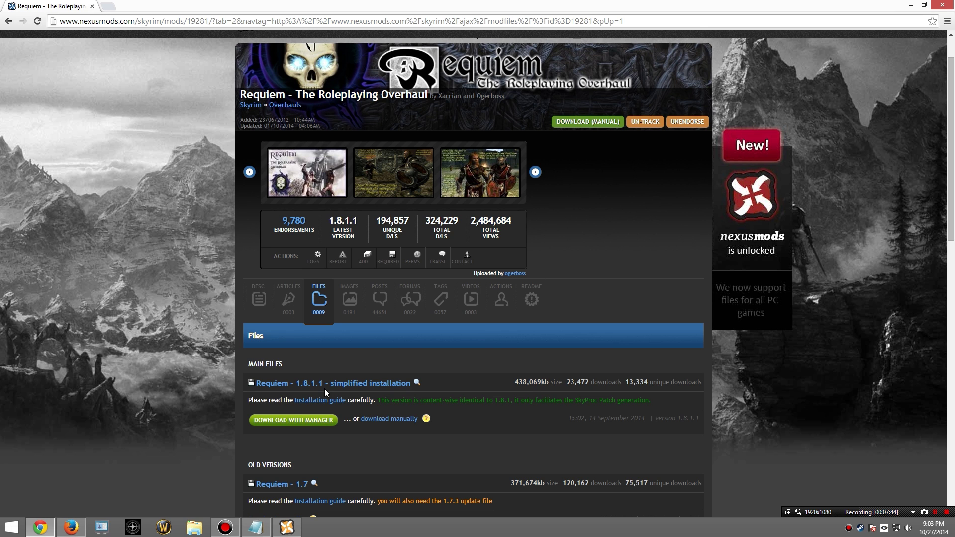
{"action": "left_click", "coordinate": [297, 420]}
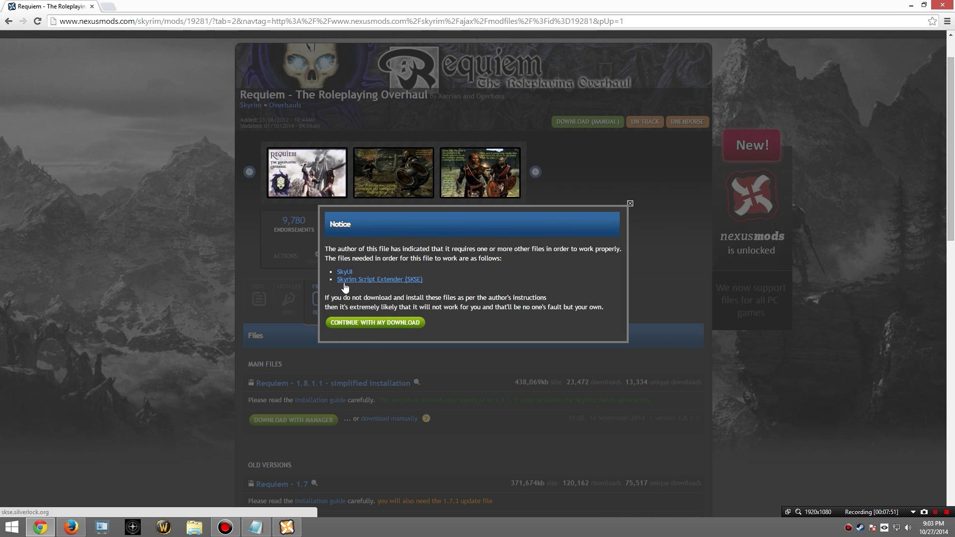
{"action": "left_click", "coordinate": [356, 325]}
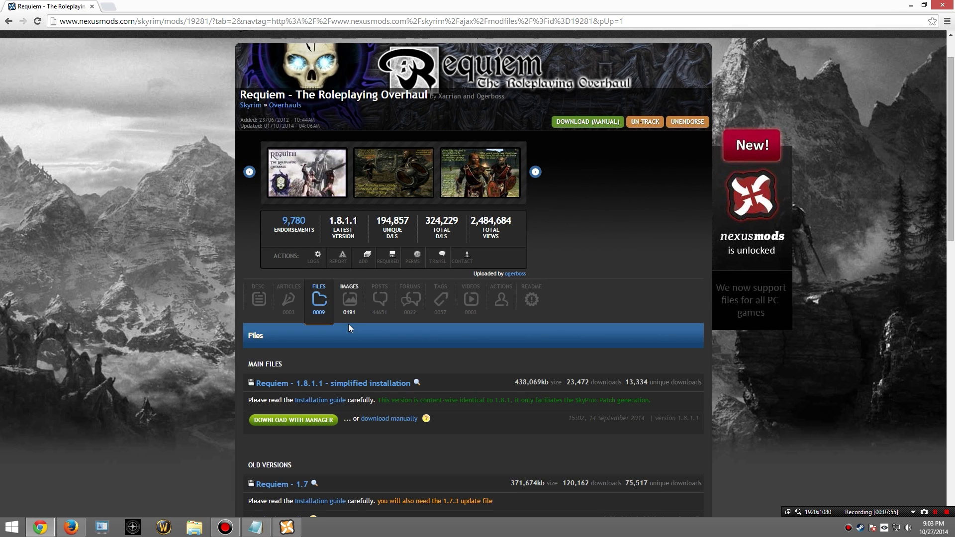
Step: Switch to Nexus Mod Manager and activate the Requiem 1.8.1.1 mod, overwriting all existing data files
{"action": "left_click", "coordinate": [292, 528]}
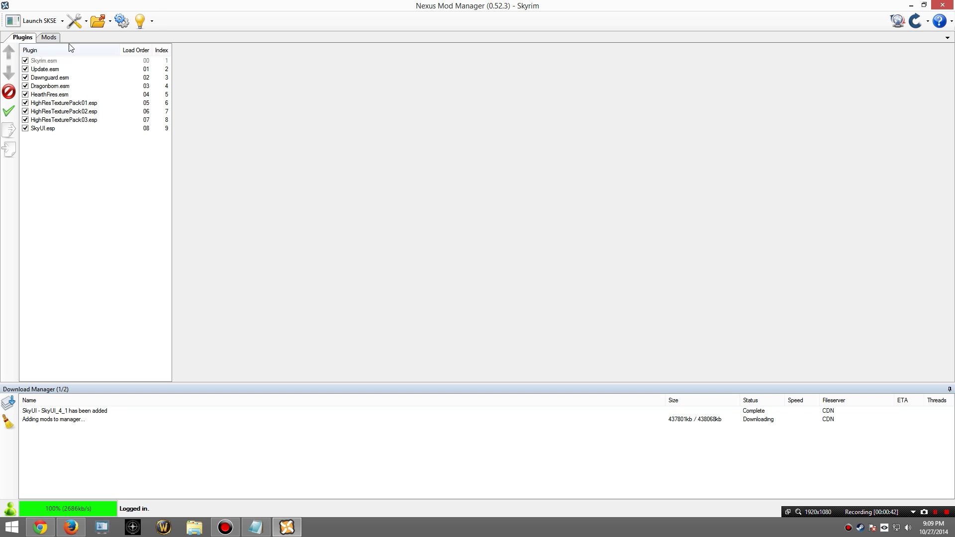
{"action": "left_click", "coordinate": [49, 37]}
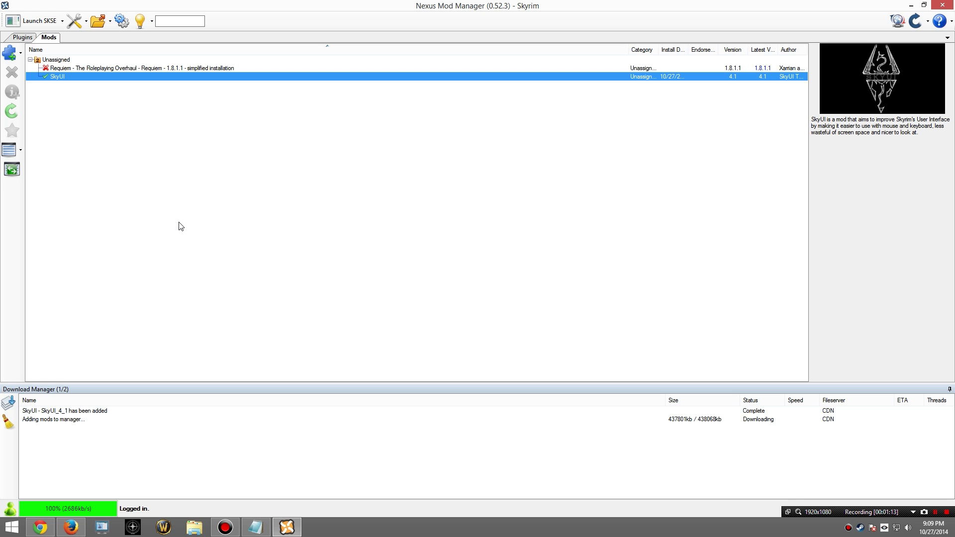
{"action": "left_click", "coordinate": [61, 69]}
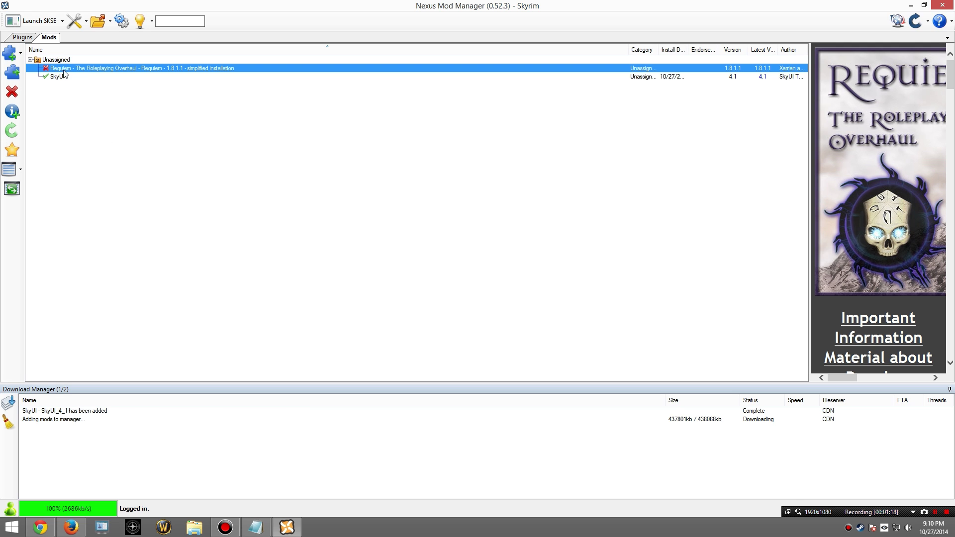
{"action": "left_click", "coordinate": [13, 76]}
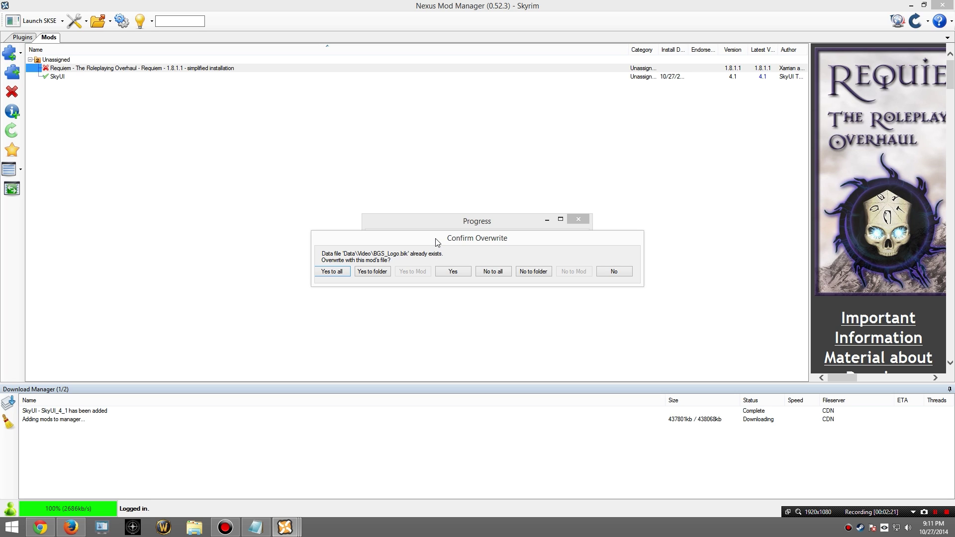
{"action": "left_click", "coordinate": [327, 274]}
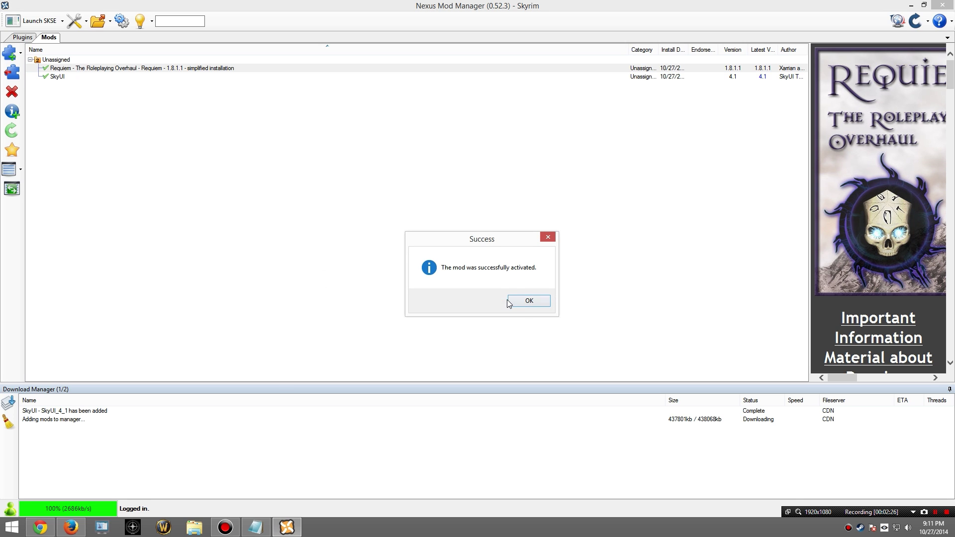
{"action": "left_click", "coordinate": [524, 302]}
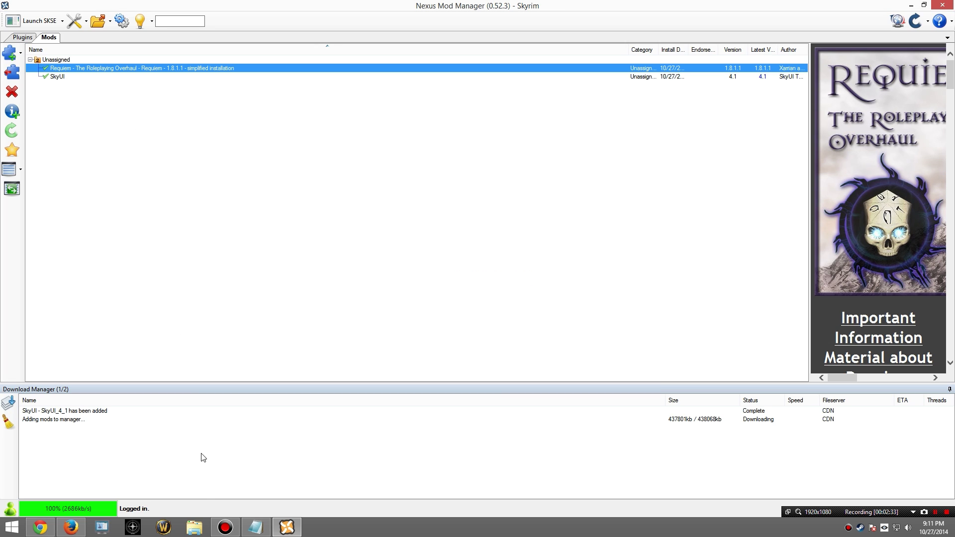
Step: Switch to File Explorer and open the Skyrim folder in C:\Program Files (x86)\Steam\SteamApps\common
{"action": "left_click", "coordinate": [196, 530]}
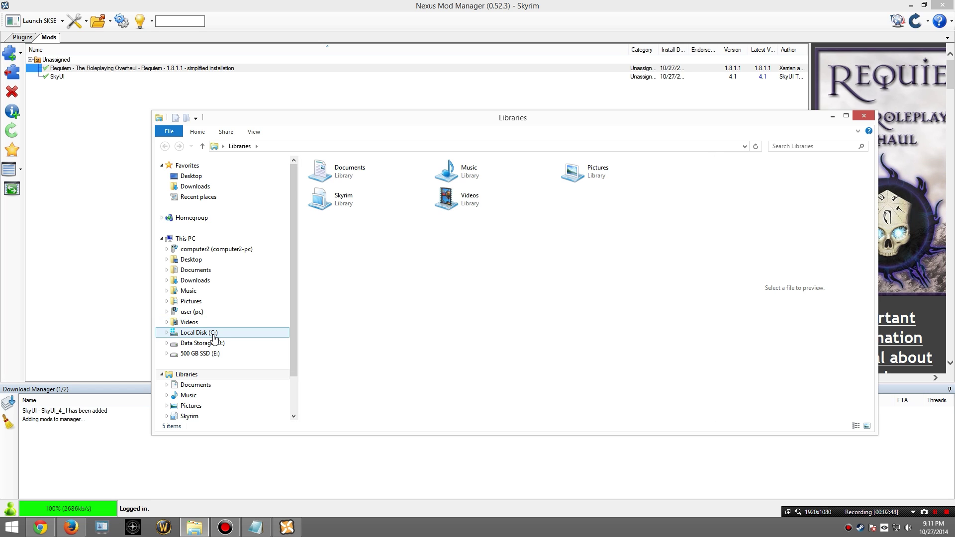
{"action": "left_click", "coordinate": [214, 336]}
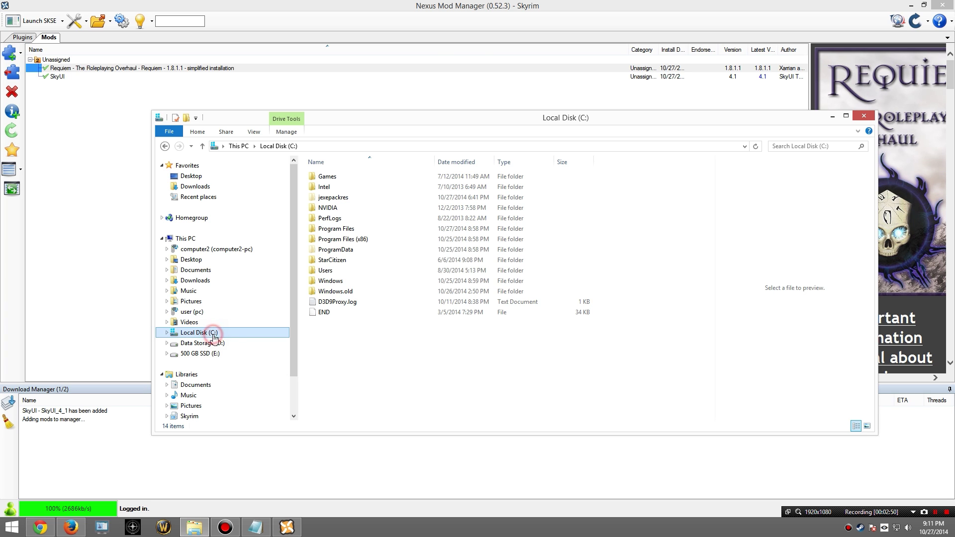
{"action": "double_click", "coordinate": [353, 240]}
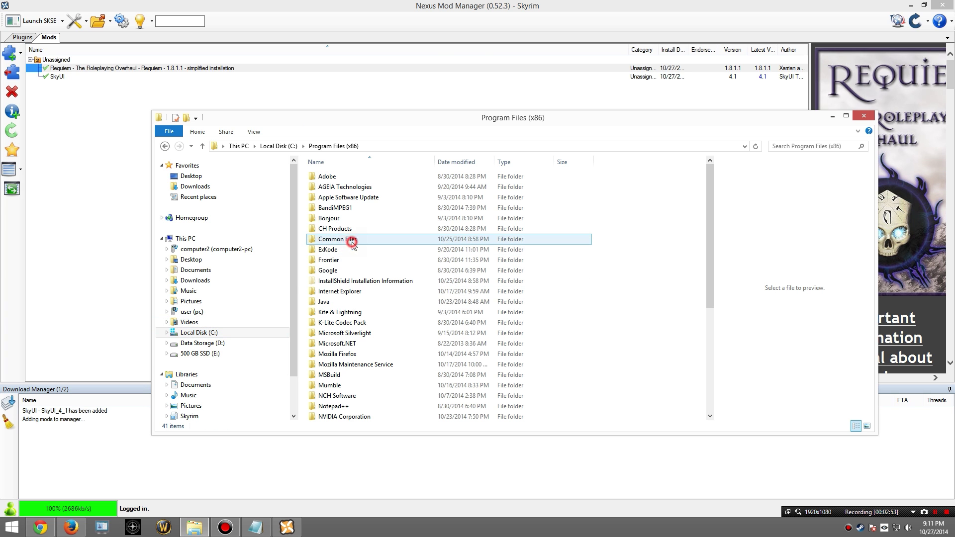
{"action": "scroll", "coordinate": [355, 317], "scroll_direction": "down", "scroll_amount": 4}
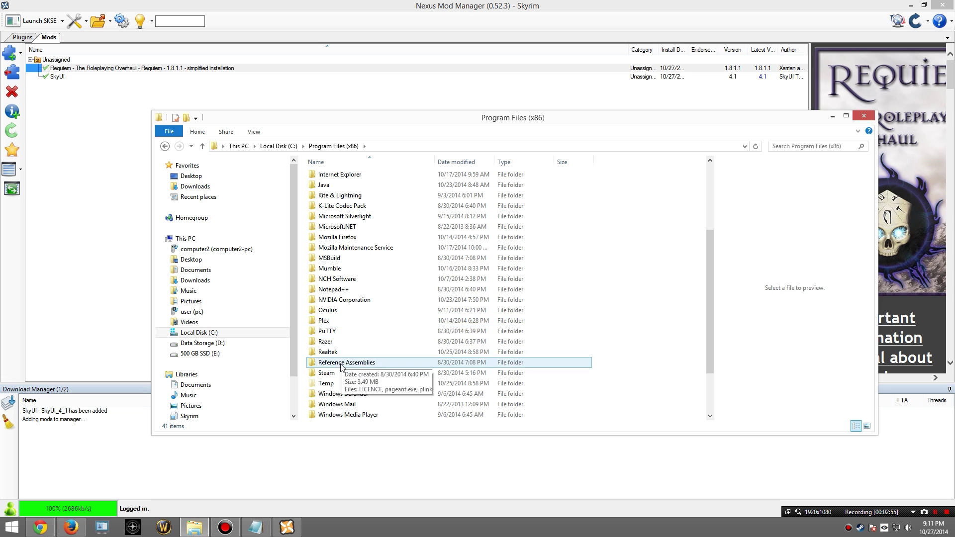
{"action": "double_click", "coordinate": [342, 367]}
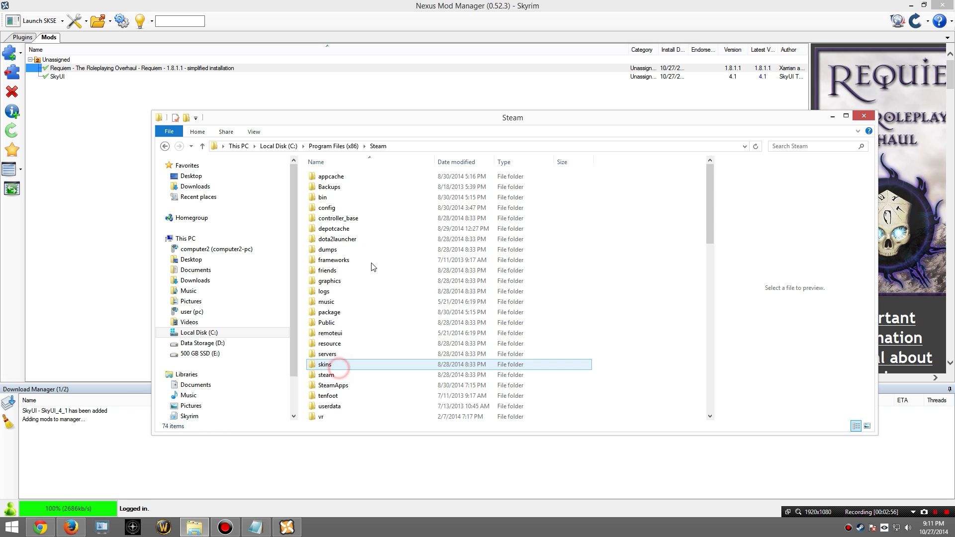
{"action": "scroll", "coordinate": [348, 306], "scroll_direction": "down", "scroll_amount": 2}
{"action": "double_click", "coordinate": [334, 333]}
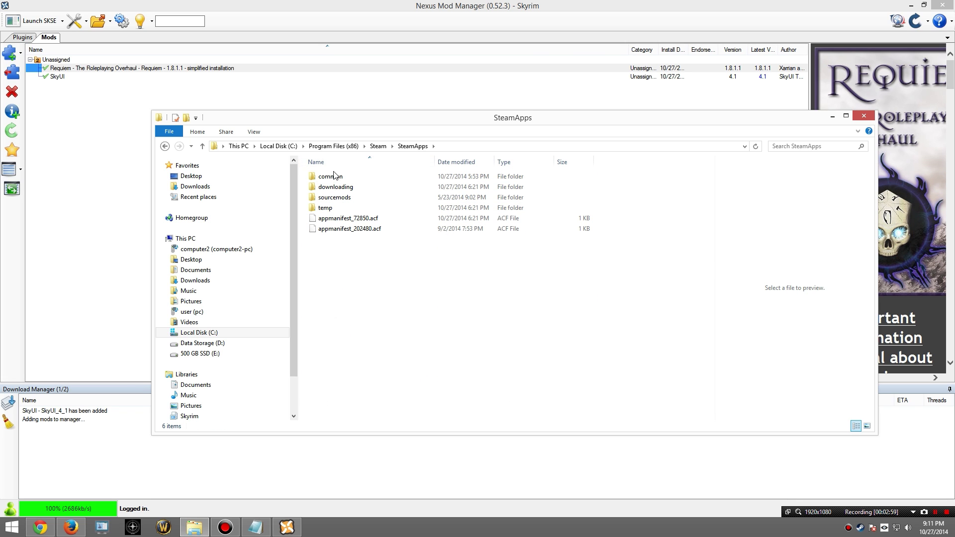
{"action": "double_click", "coordinate": [334, 177]}
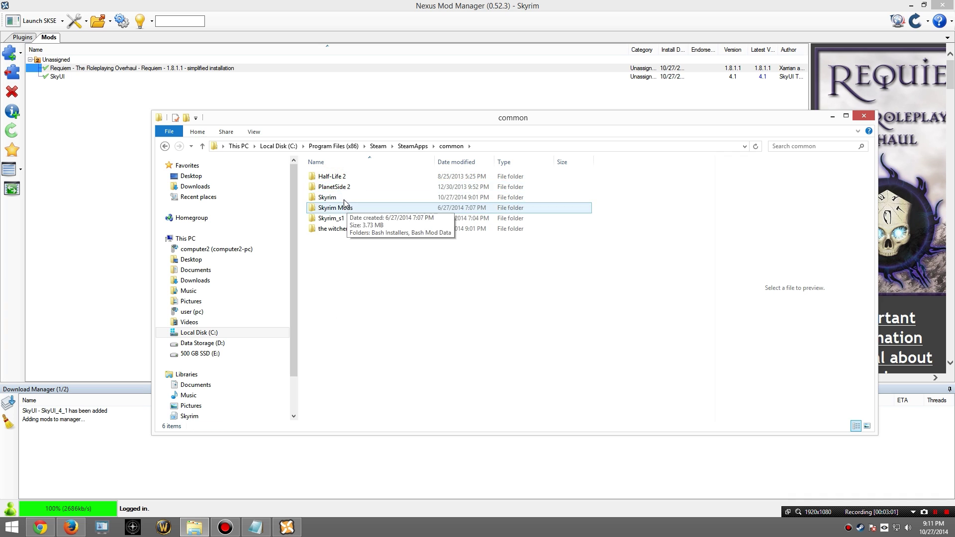
{"action": "double_click", "coordinate": [346, 198]}
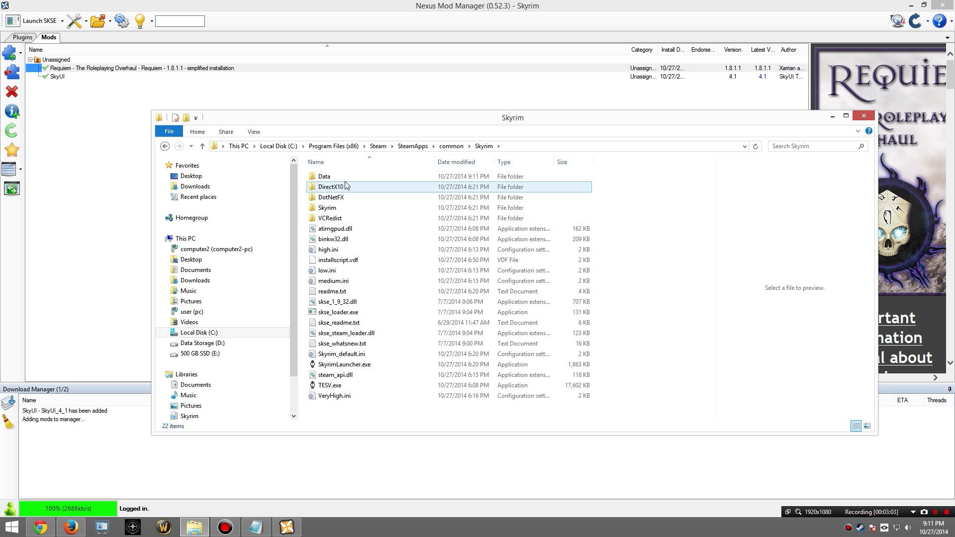
Step: Open the Requiem patcher folder under Data\SkyProc Patchers in the Skyrim directory
{"action": "double_click", "coordinate": [339, 177]}
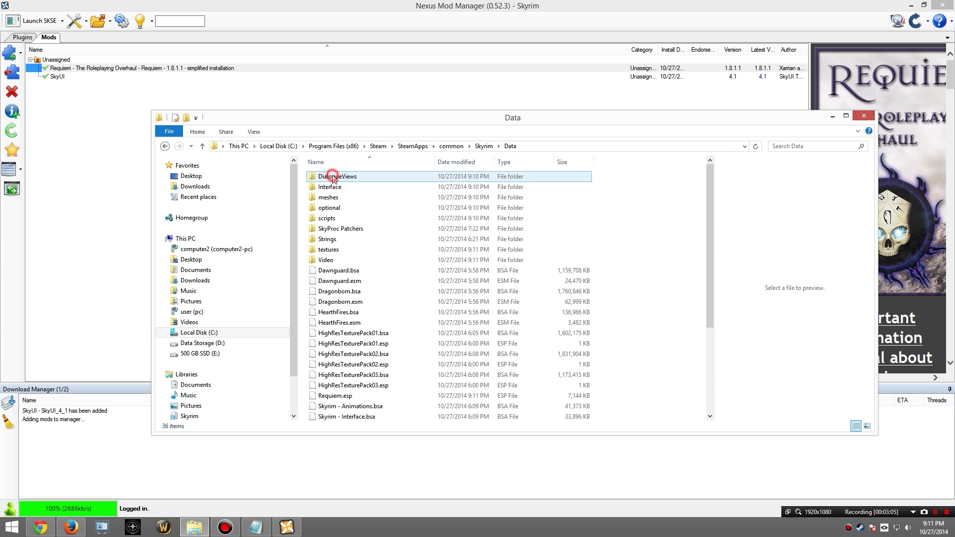
{"action": "double_click", "coordinate": [345, 230]}
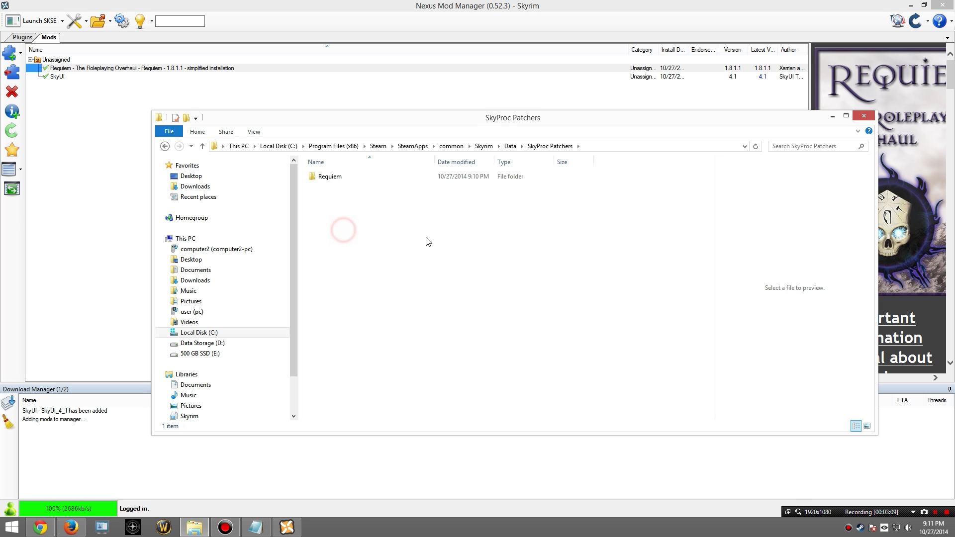
{"action": "left_click", "coordinate": [331, 178]}
{"action": "double_click", "coordinate": [331, 177]}
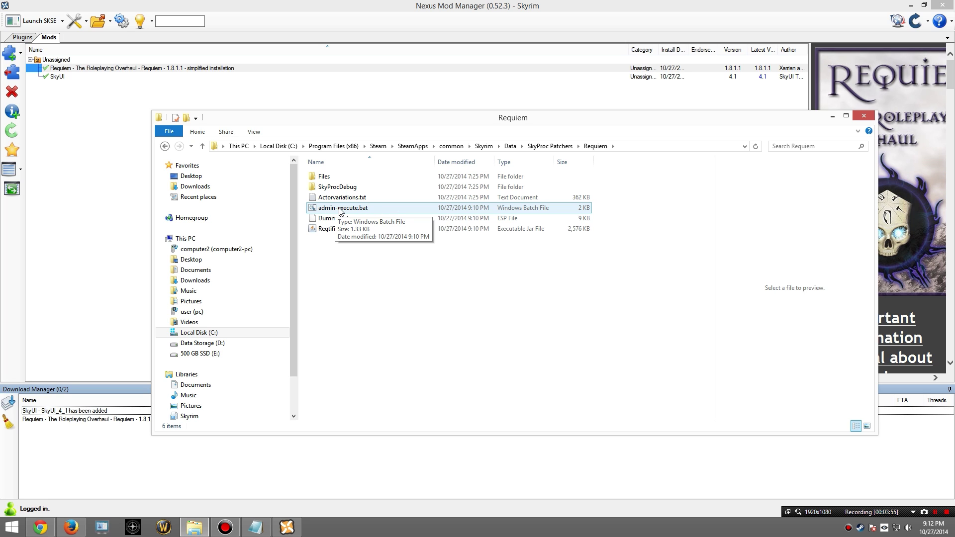
Step: Run admin-execute.bat as administrator to start the Reqtificator, and shift its message about choosing the data folder slightly aside
{"action": "right_click", "coordinate": [337, 208]}
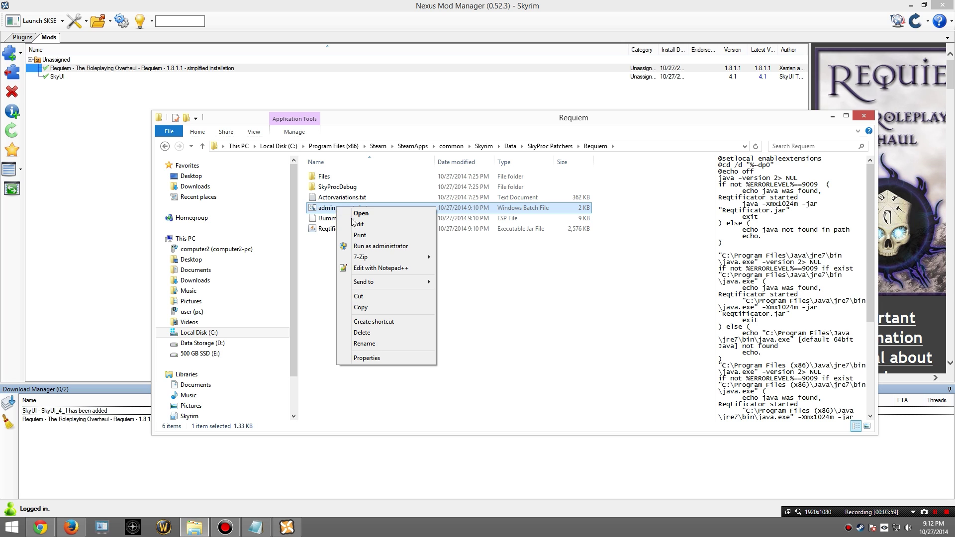
{"action": "left_click", "coordinate": [372, 246]}
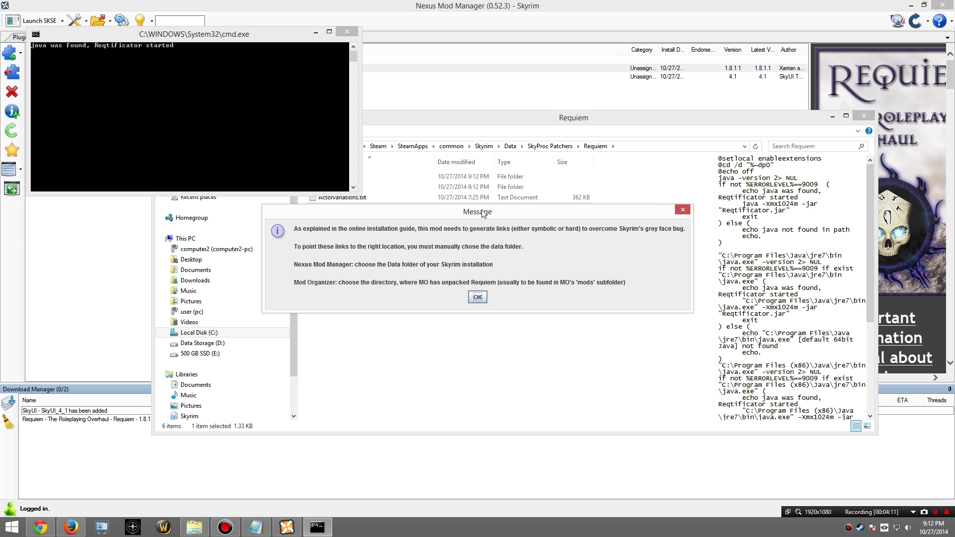
{"action": "left_click_drag", "start_coordinate": [483, 212], "coordinate": [465, 215]}
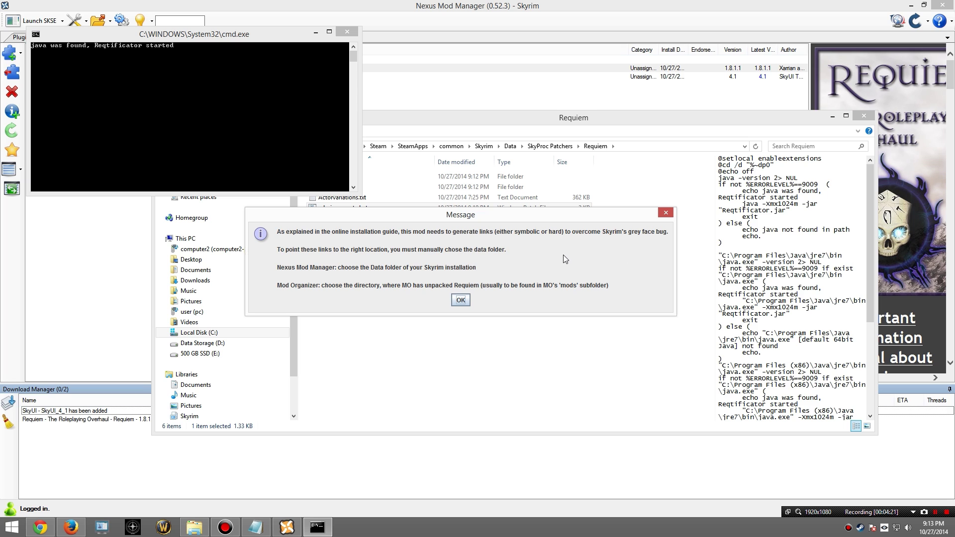
Step: Acknowledge the message about the data folder and browse the folder chooser to C:\Program Files (x86)\Steam
{"action": "left_click", "coordinate": [460, 300]}
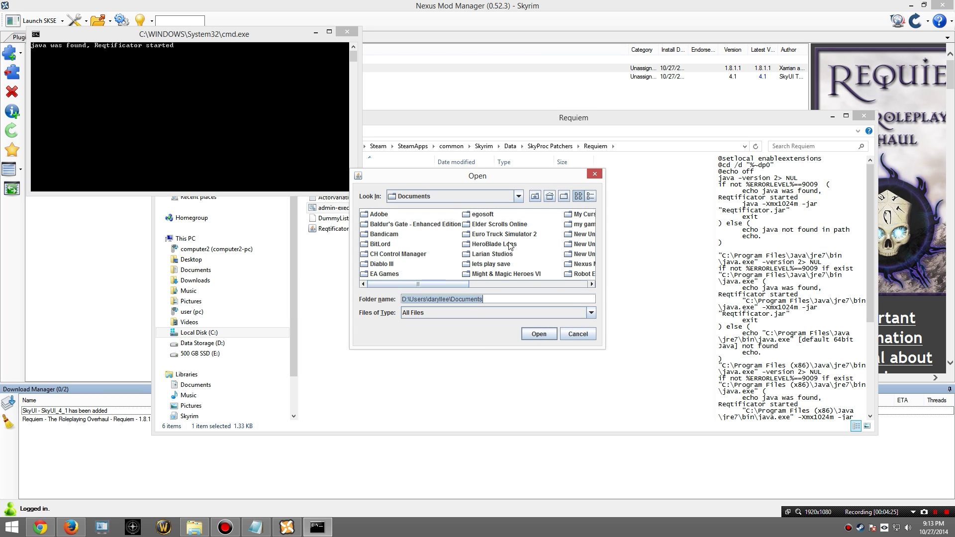
{"action": "left_click", "coordinate": [519, 197]}
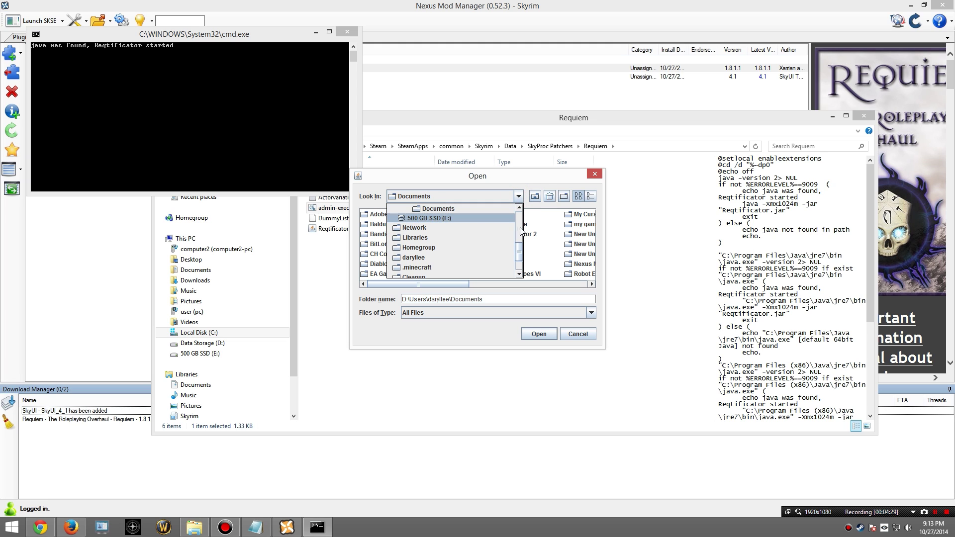
{"action": "scroll", "coordinate": [520, 234], "scroll_direction": "down", "scroll_amount": 3}
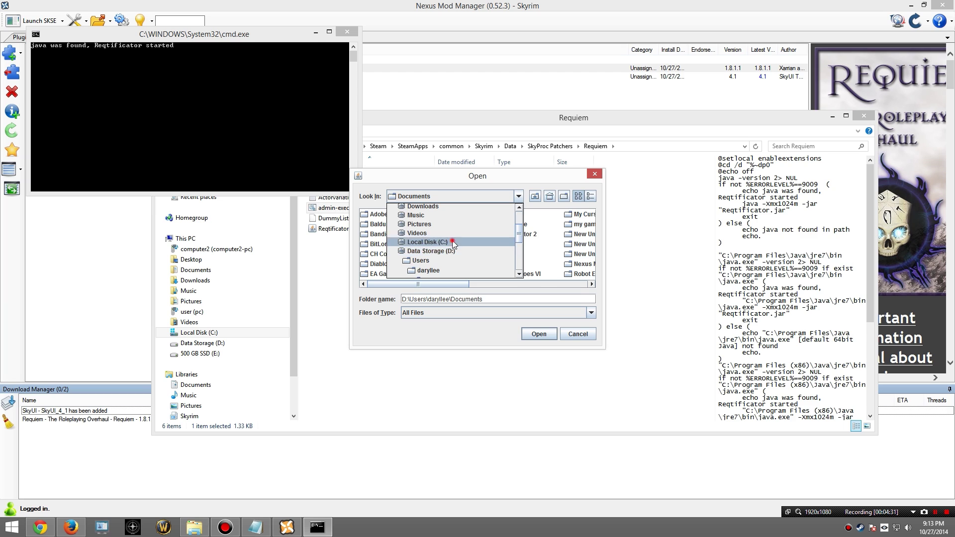
{"action": "left_click", "coordinate": [433, 240]}
{"action": "double_click", "coordinate": [395, 274]}
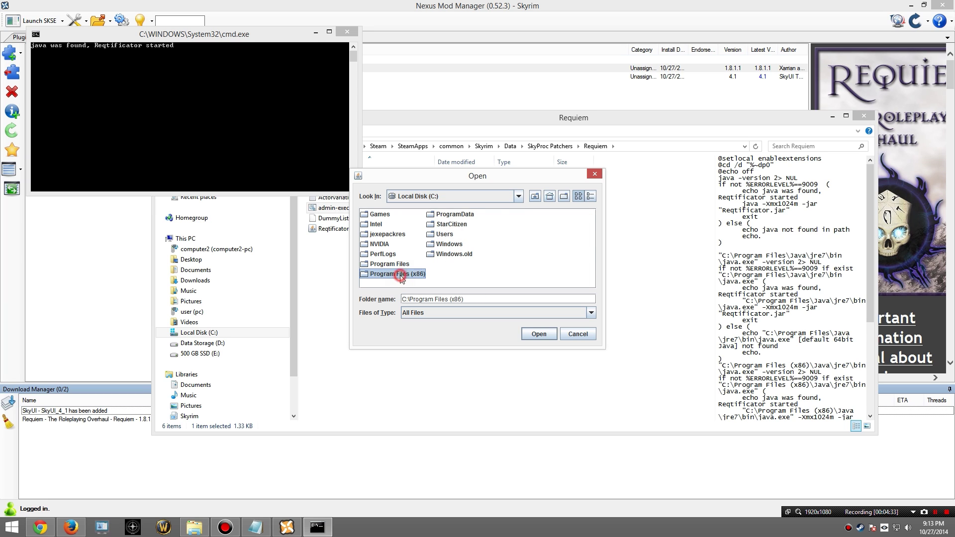
{"action": "left_click_drag", "start_coordinate": [454, 285], "coordinate": [523, 285]}
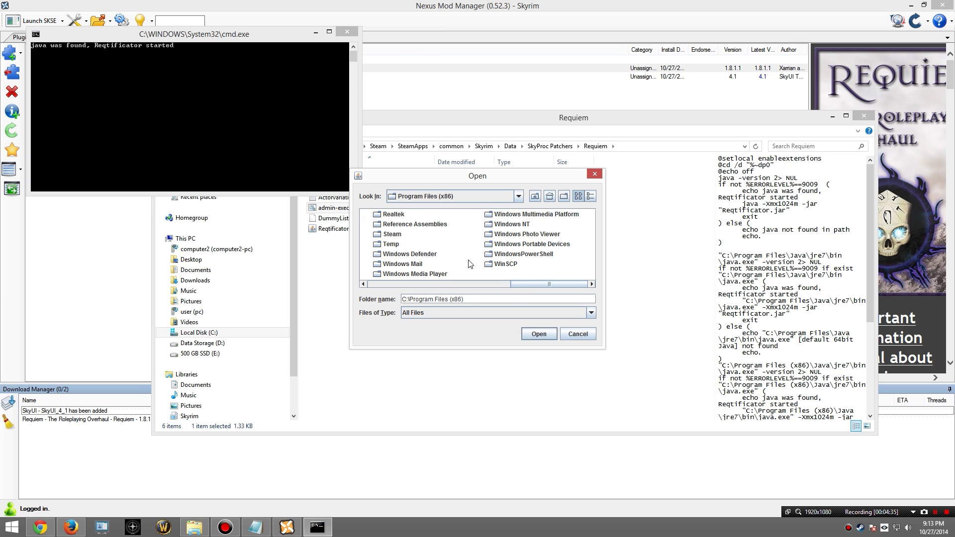
{"action": "left_click", "coordinate": [388, 233]}
{"action": "double_click", "coordinate": [388, 234]}
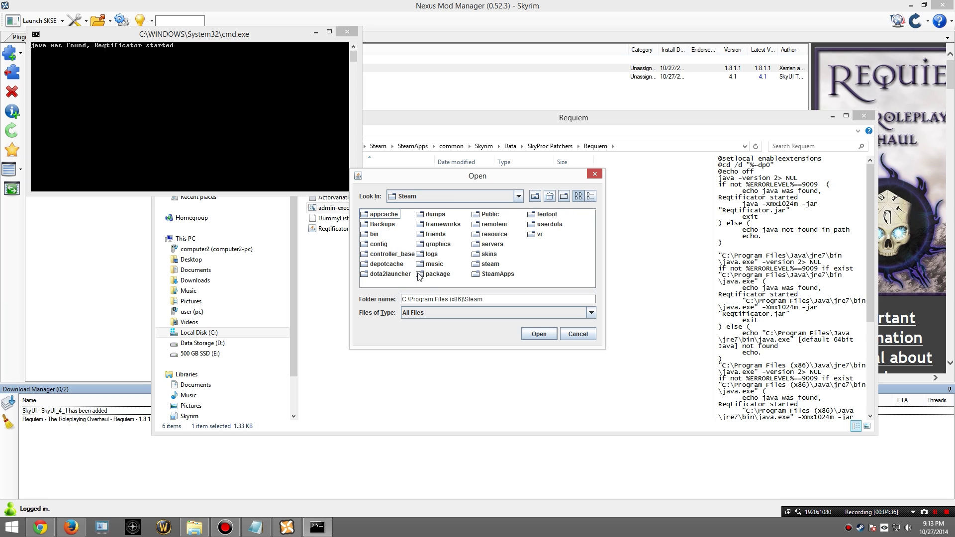
Step: Choose SteamApps\common\Skyrim\Data inside the Steam folder as the Reqtificator's data folder
{"action": "left_click", "coordinate": [481, 275]}
{"action": "double_click", "coordinate": [481, 275]}
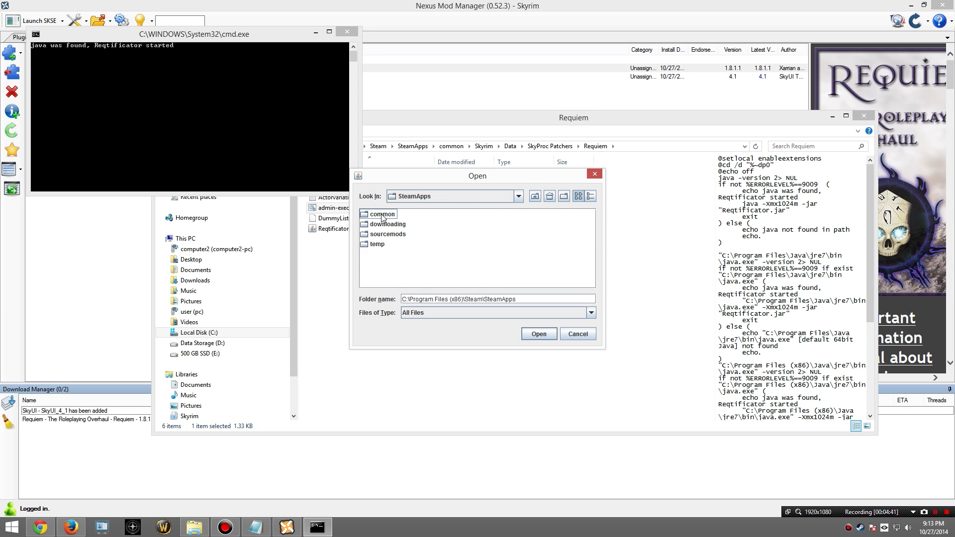
{"action": "double_click", "coordinate": [383, 215]}
{"action": "double_click", "coordinate": [388, 234]}
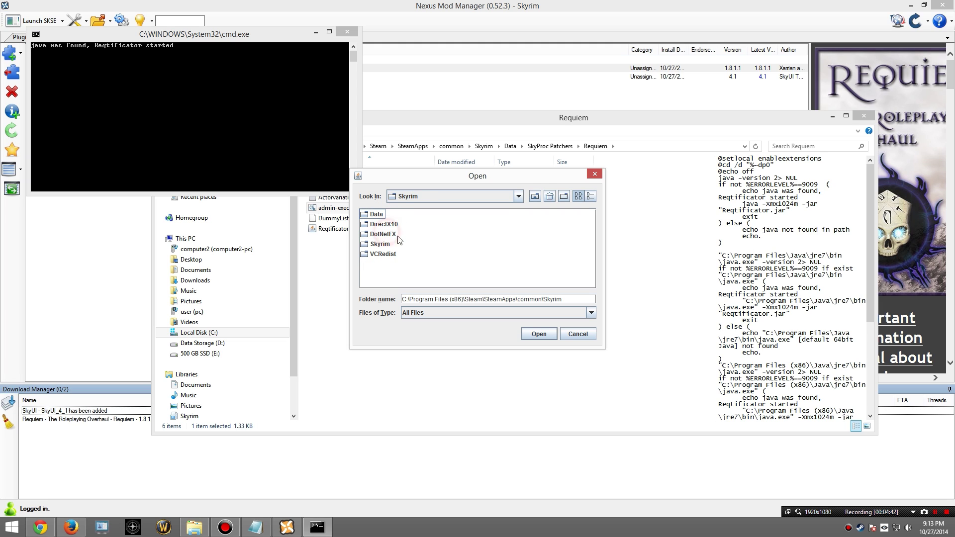
{"action": "double_click", "coordinate": [374, 215]}
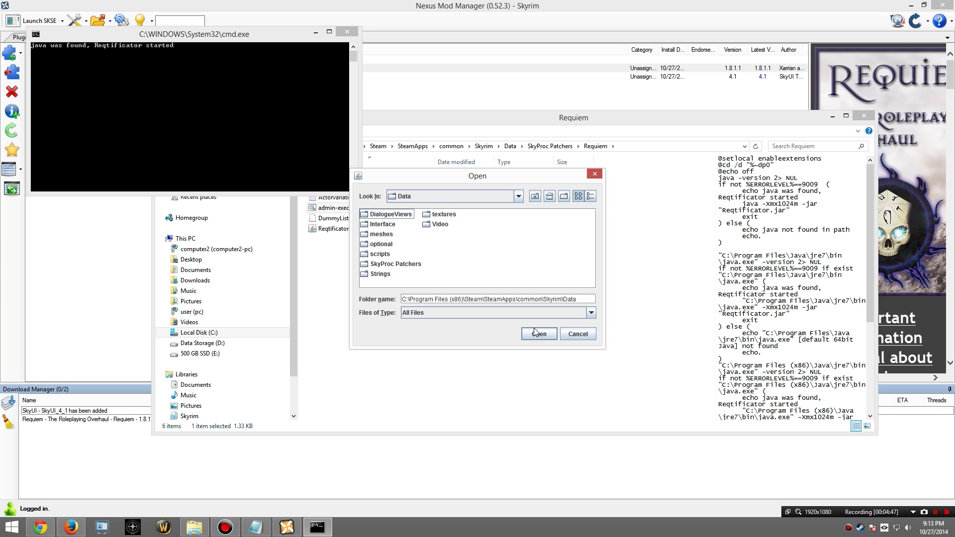
{"action": "left_click", "coordinate": [540, 334]}
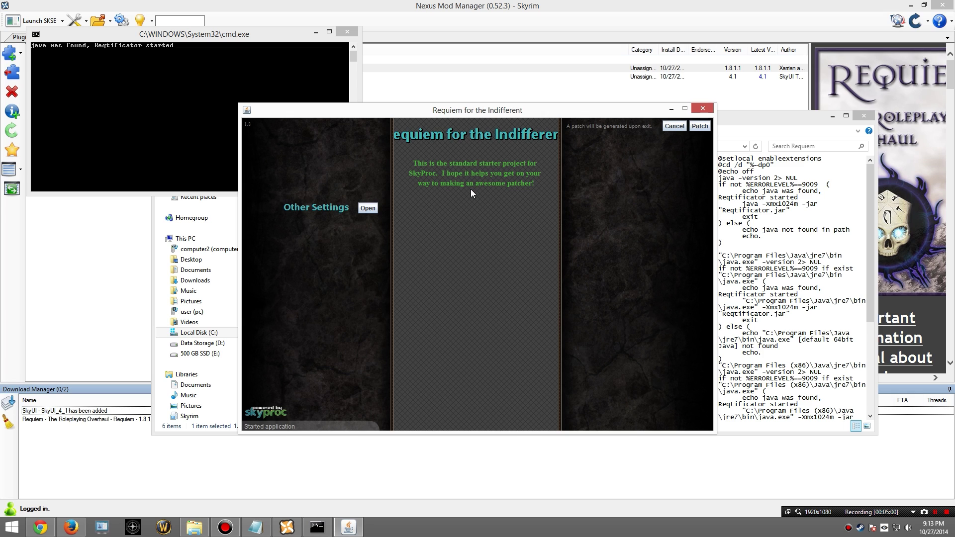
Step: Generate the Requiem for the Indifferent patch, and switch to the plugin list in Nexus Mod Manager
{"action": "left_click", "coordinate": [699, 127]}
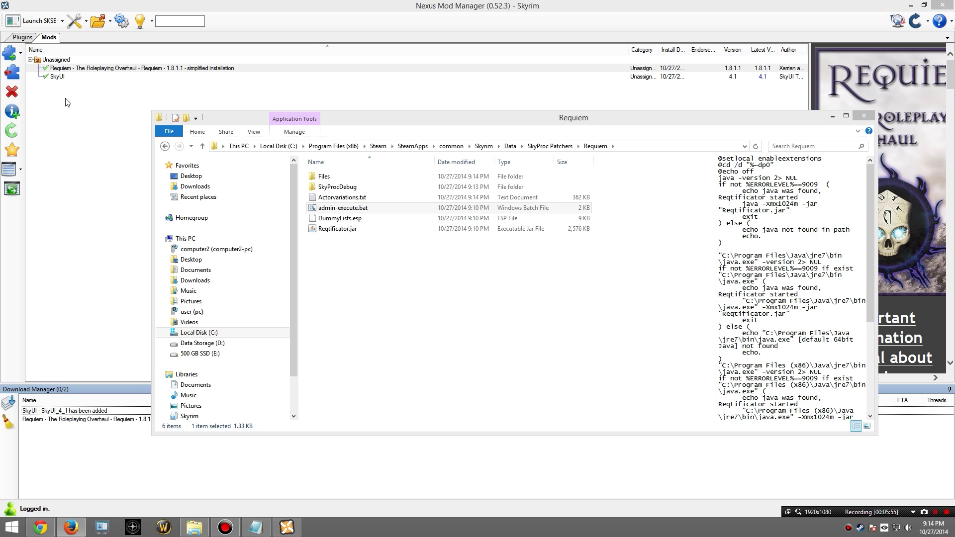
{"action": "left_click", "coordinate": [331, 211]}
{"action": "left_click", "coordinate": [23, 38]}
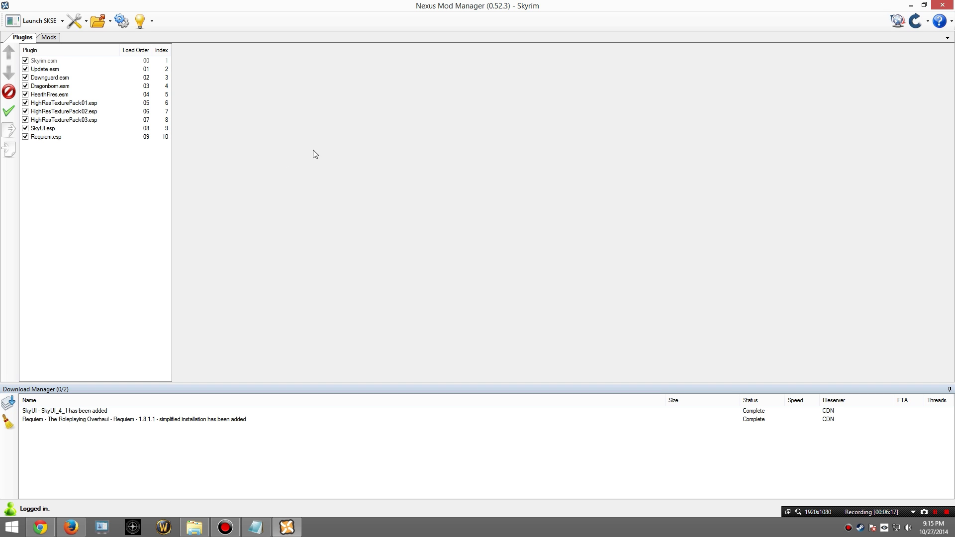
Step: Close Nexus Mod Manager and the web browser, and start Nexus Mod Manager again from the desktop
{"action": "left_click", "coordinate": [942, 5]}
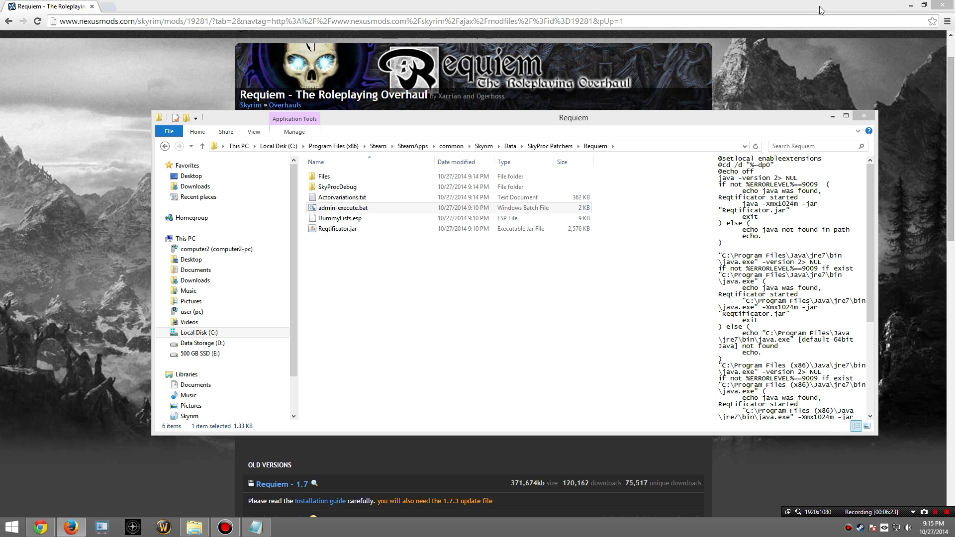
{"action": "left_click", "coordinate": [943, 5]}
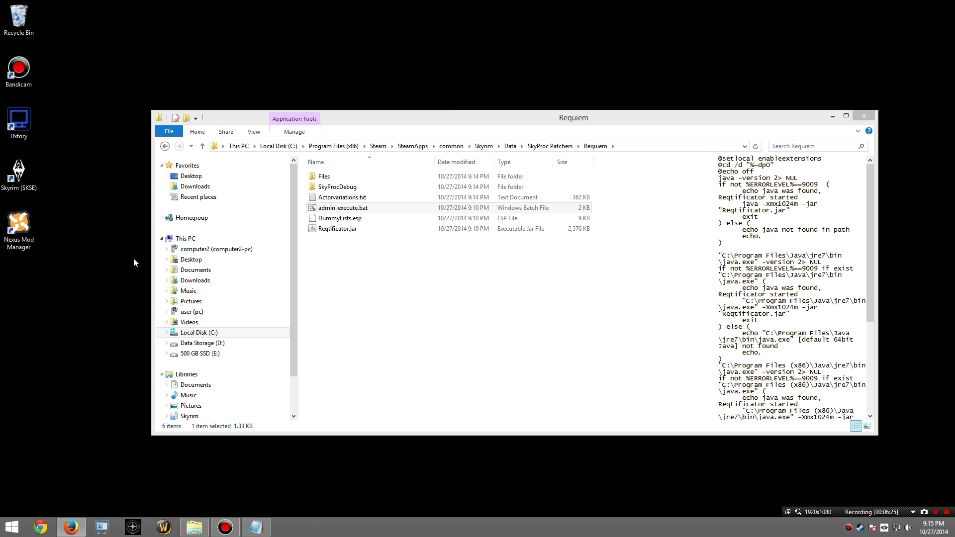
{"action": "double_click", "coordinate": [17, 233]}
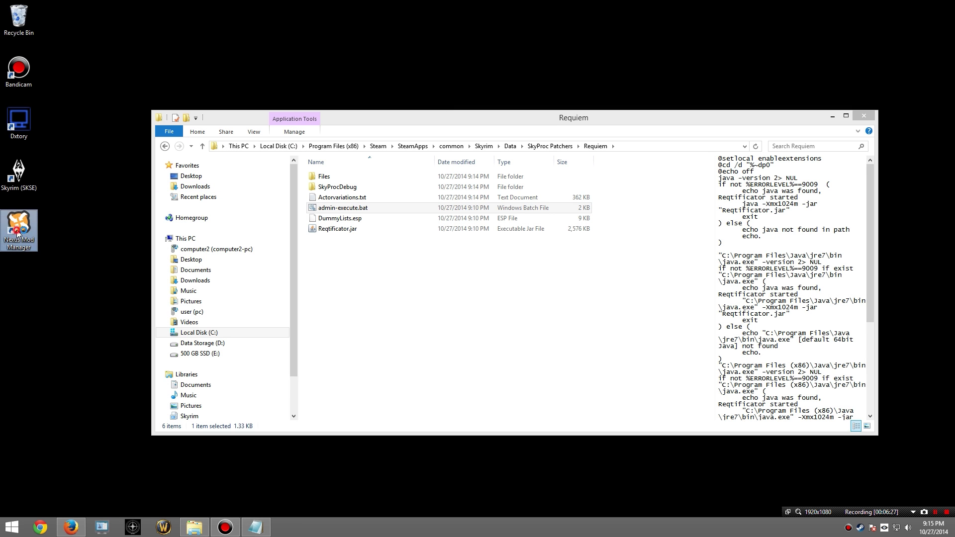
{"action": "left_click", "coordinate": [528, 305]}
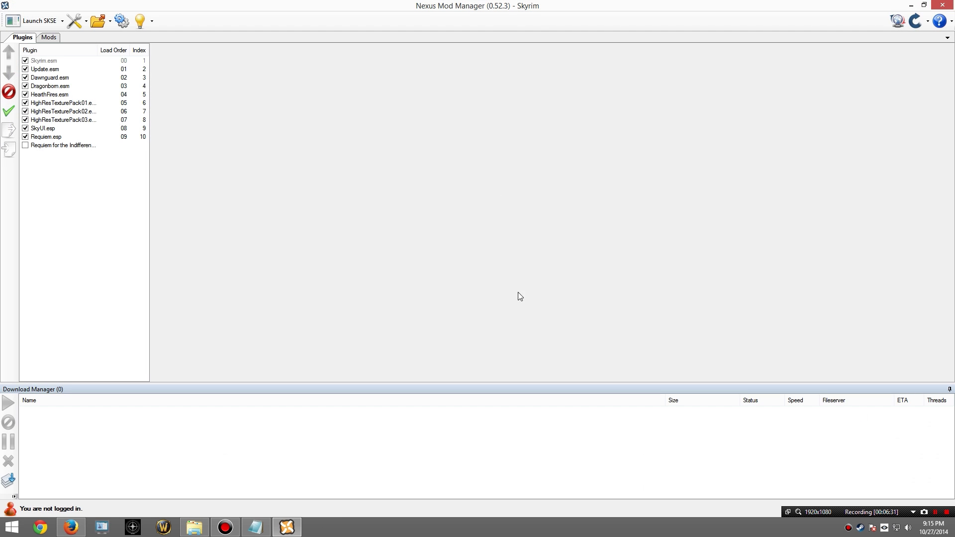
Step: Enable the Requiem for the Indifferent plugin, and widen the plugin list to show full file names
{"action": "left_click", "coordinate": [26, 145]}
{"action": "left_click_drag", "start_coordinate": [150, 147], "coordinate": [198, 152]}
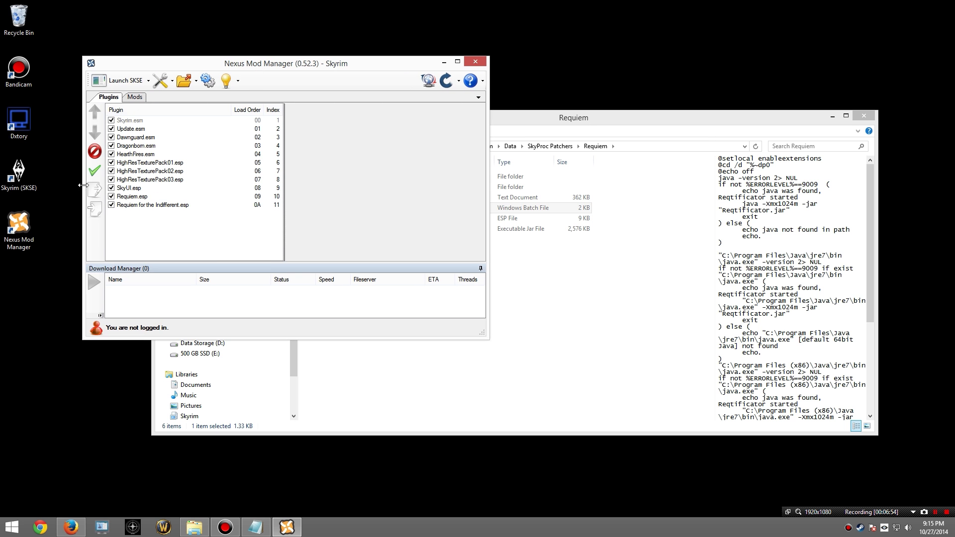
{"action": "double_click", "coordinate": [303, 63]}
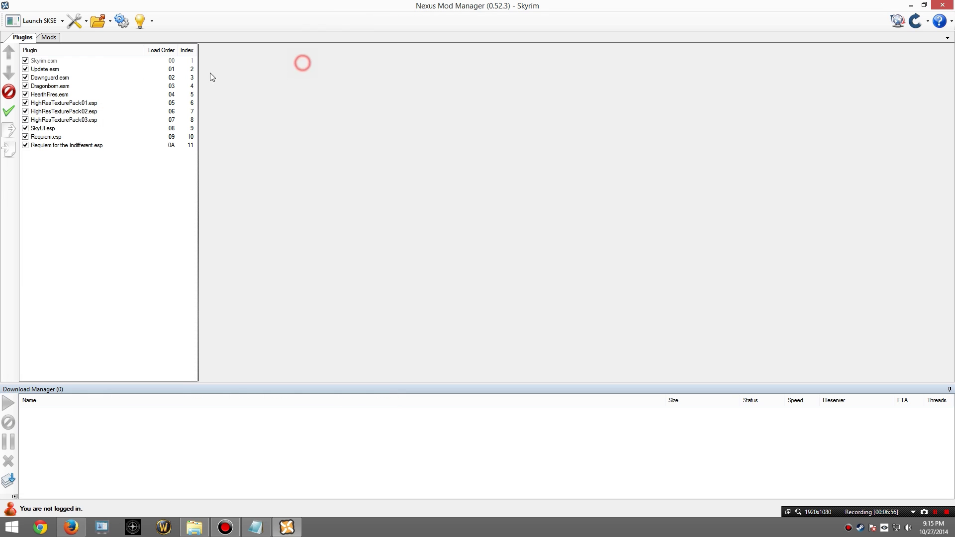
Step: Launch Skyrim through SKSE, keeping Nexus Mod Manager open, and start a new game
{"action": "left_click", "coordinate": [34, 23]}
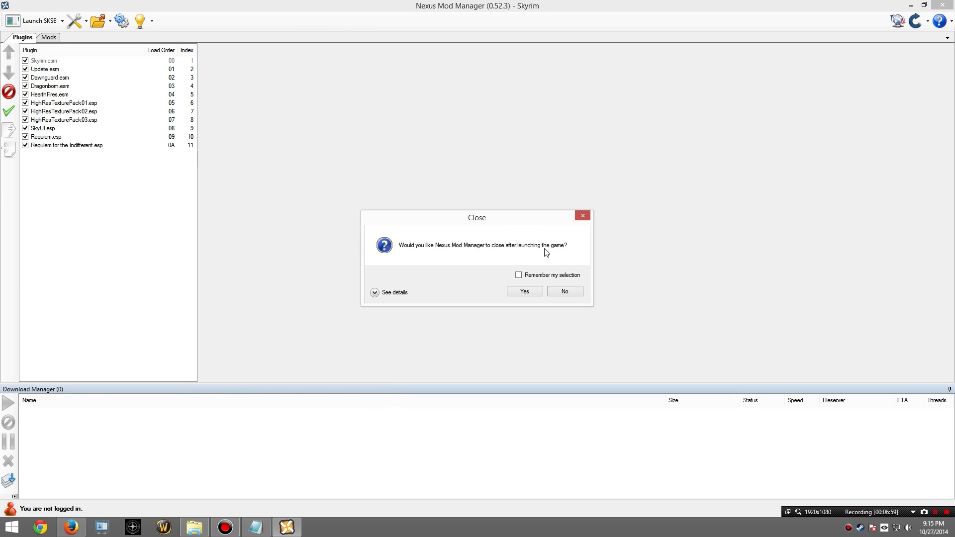
{"action": "left_click", "coordinate": [568, 291]}
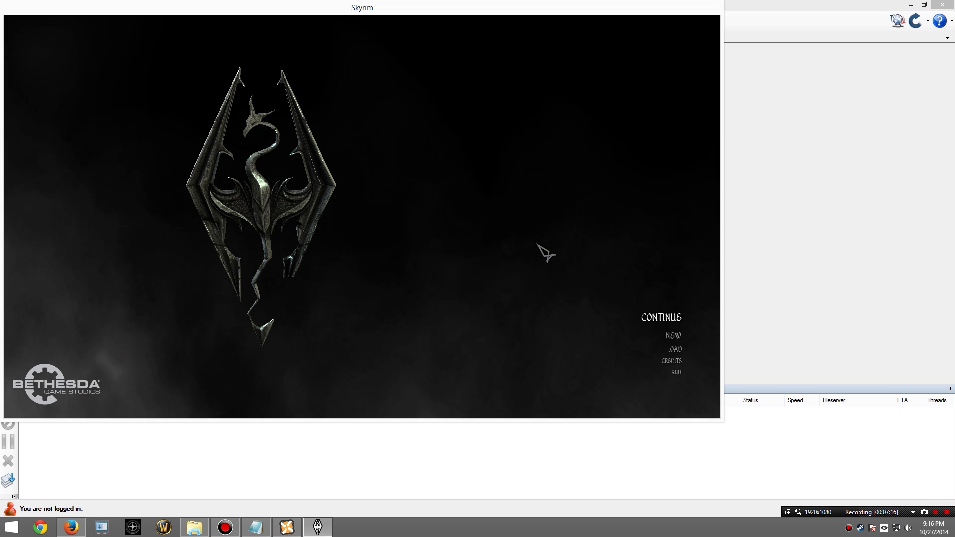
{"action": "left_click", "coordinate": [677, 337]}
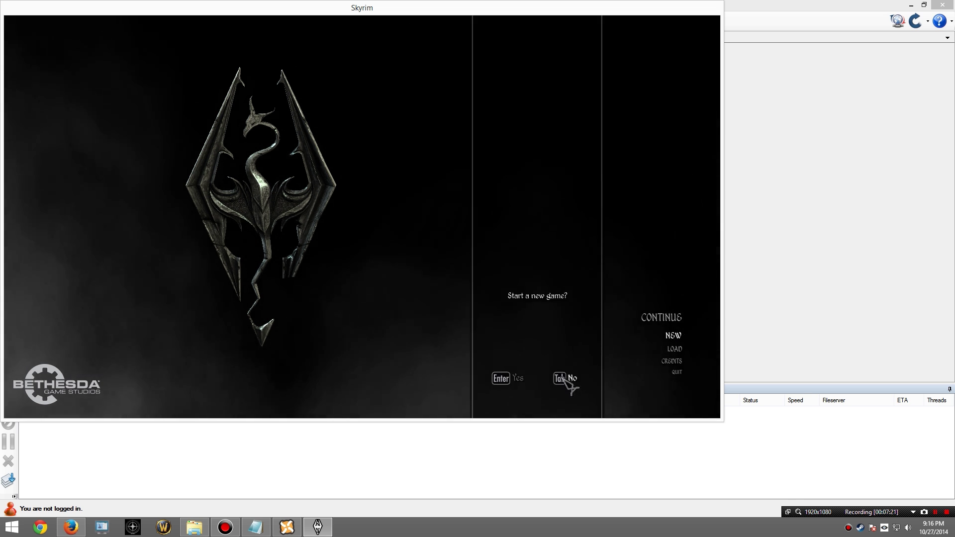
{"action": "left_click", "coordinate": [508, 382]}
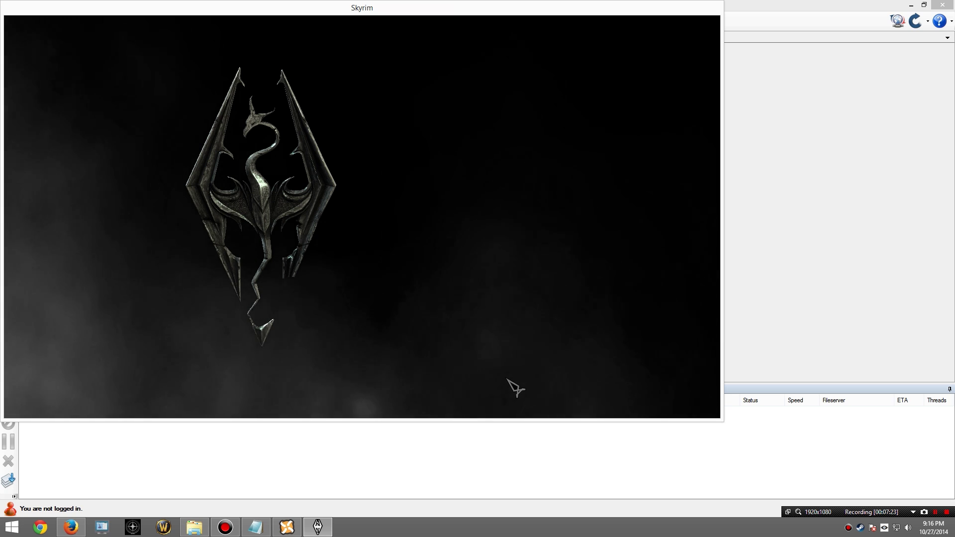